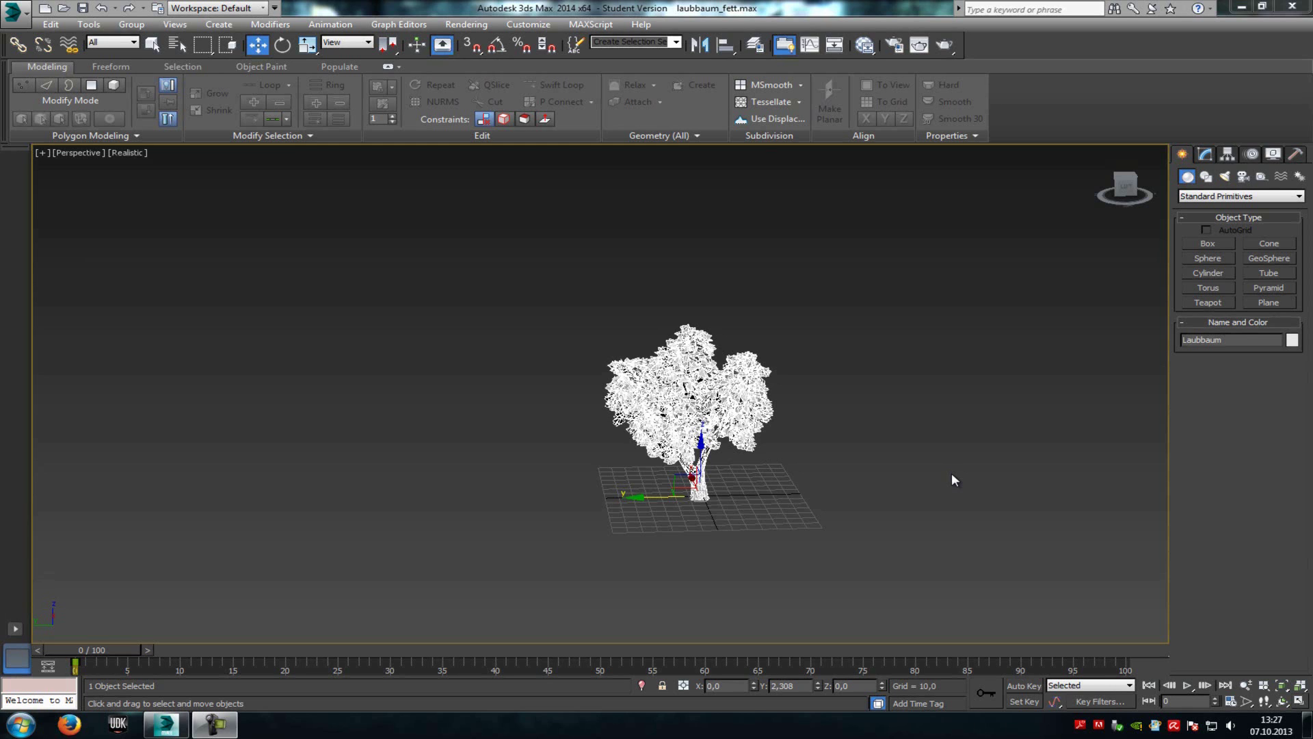
Step: Run the LOD_Creator_1 script from the Desktop via MAXScript > Run Script
middle_click_drag(961, 420, 999, 420, "alt")
left_click(592, 24)
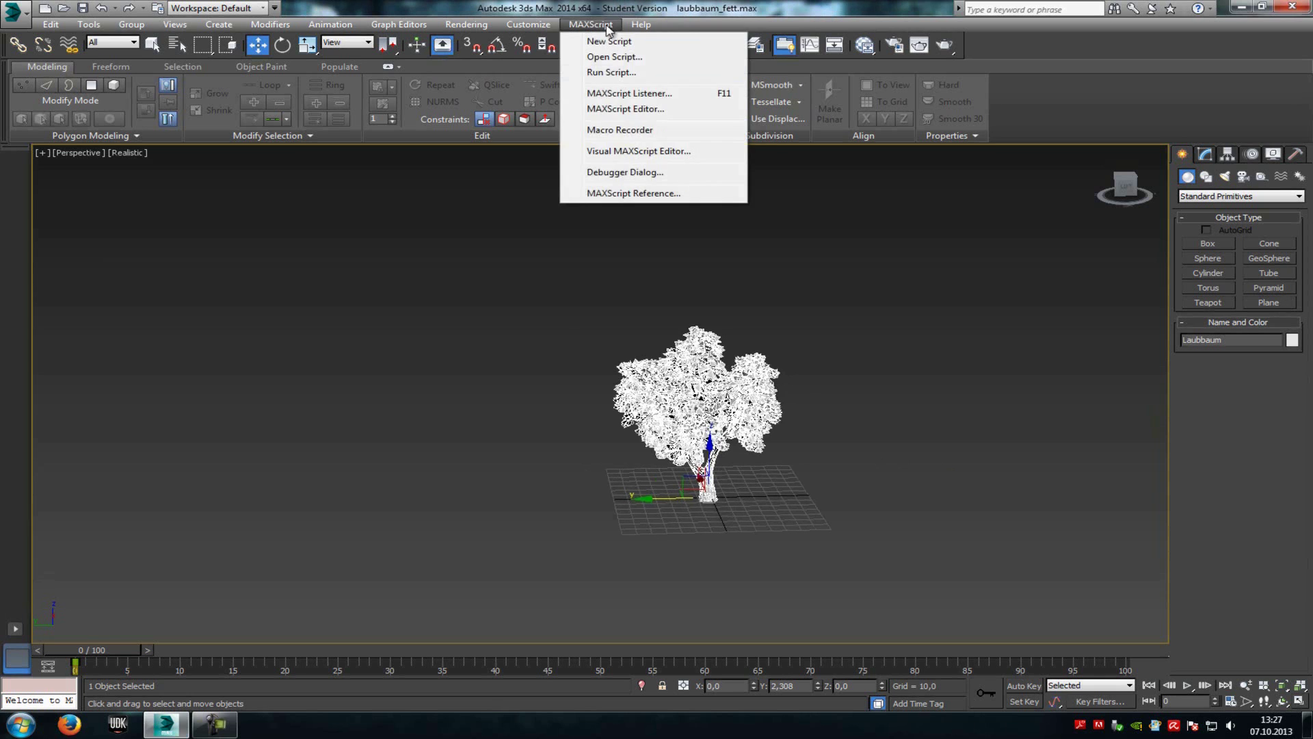
left_click(635, 73)
scroll(362, 182, "down", 5)
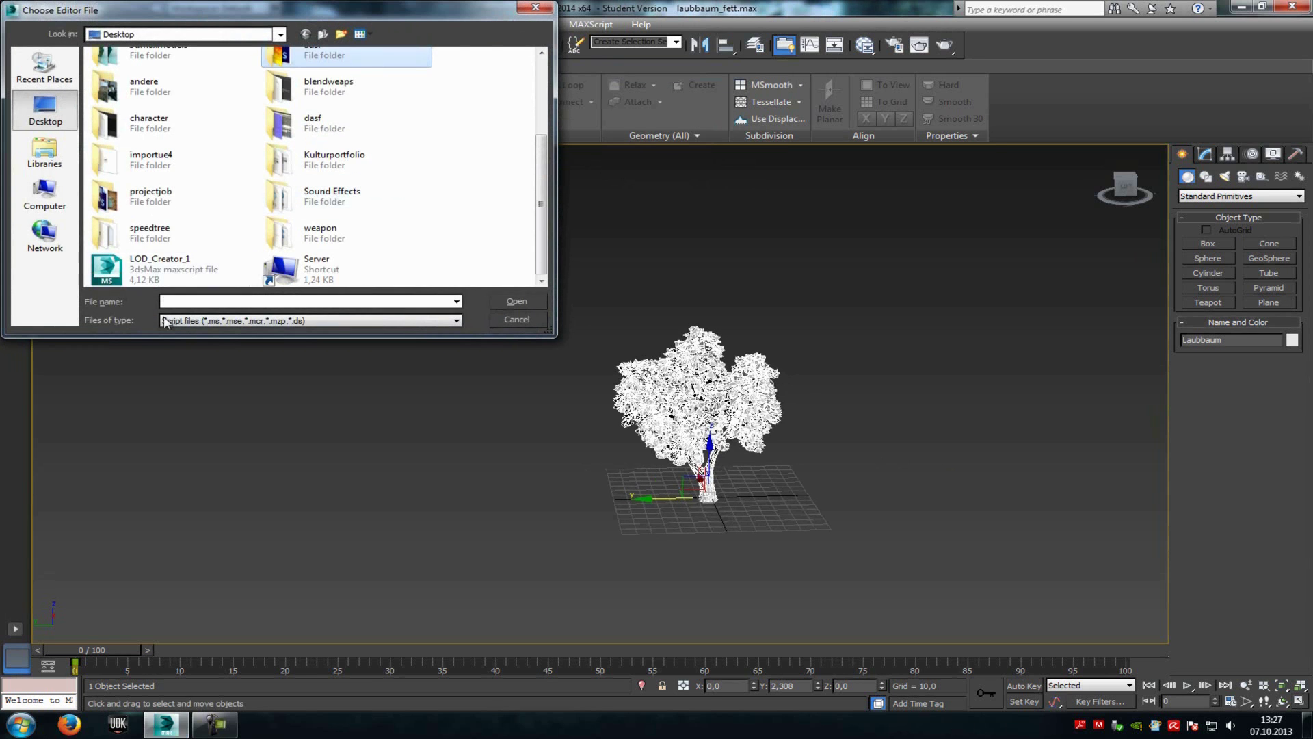
left_click(147, 277)
double_click(148, 280)
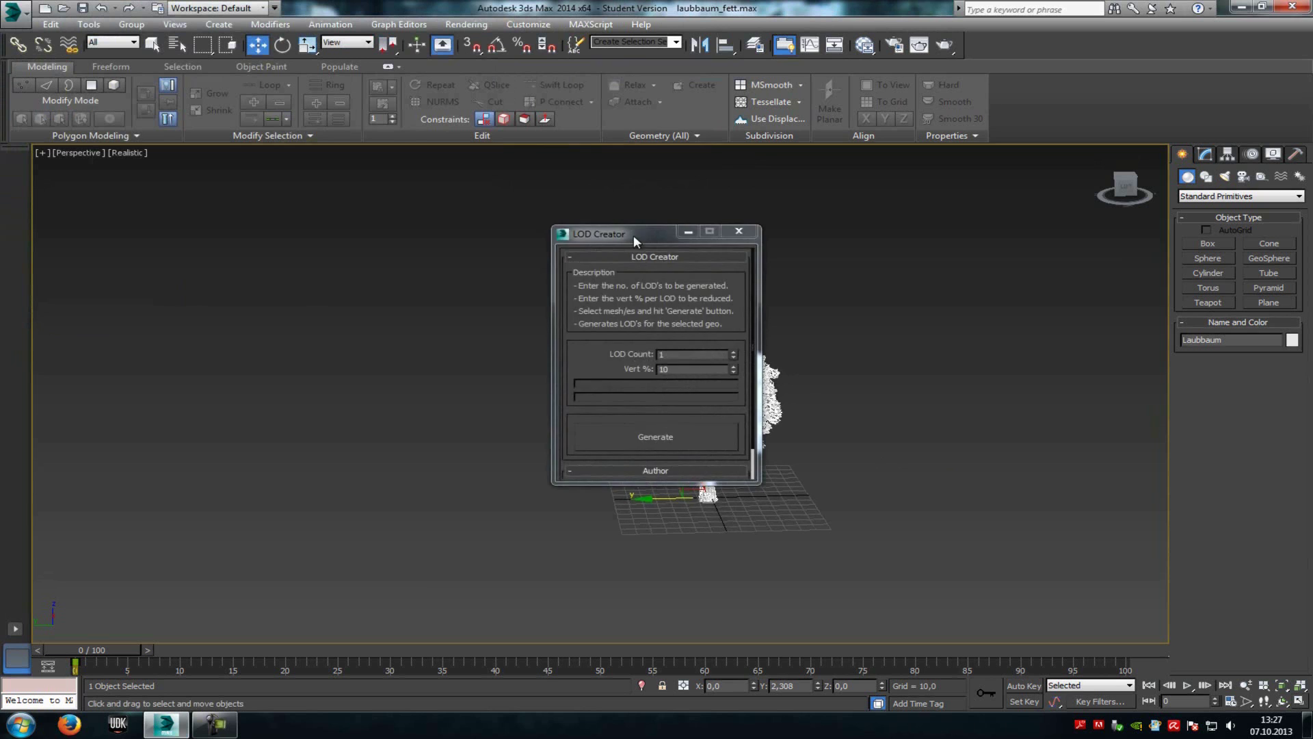
Step: Generate a 70 % Vert LOD copy, Laubbaum_LOD1, and check both trees' names
left_click_drag(633, 235, 282, 237)
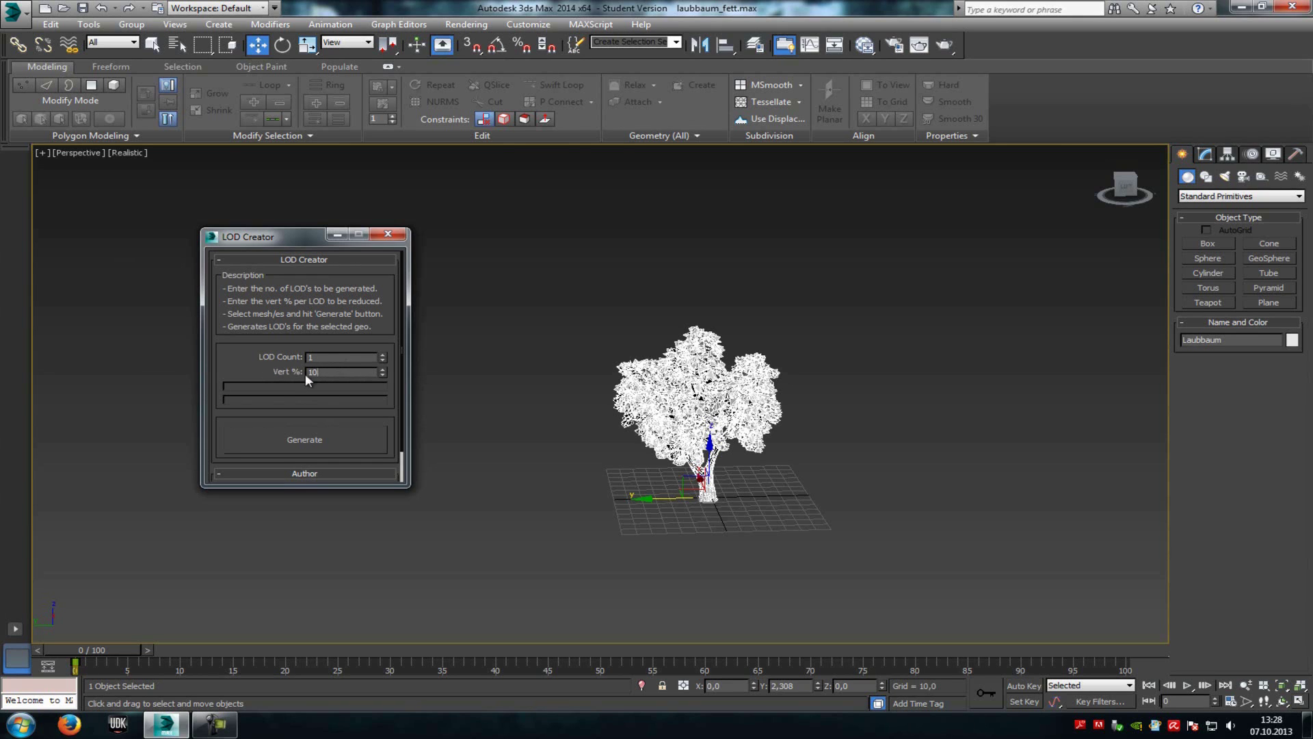
left_click_drag(331, 372, 249, 369)
left_click(342, 439)
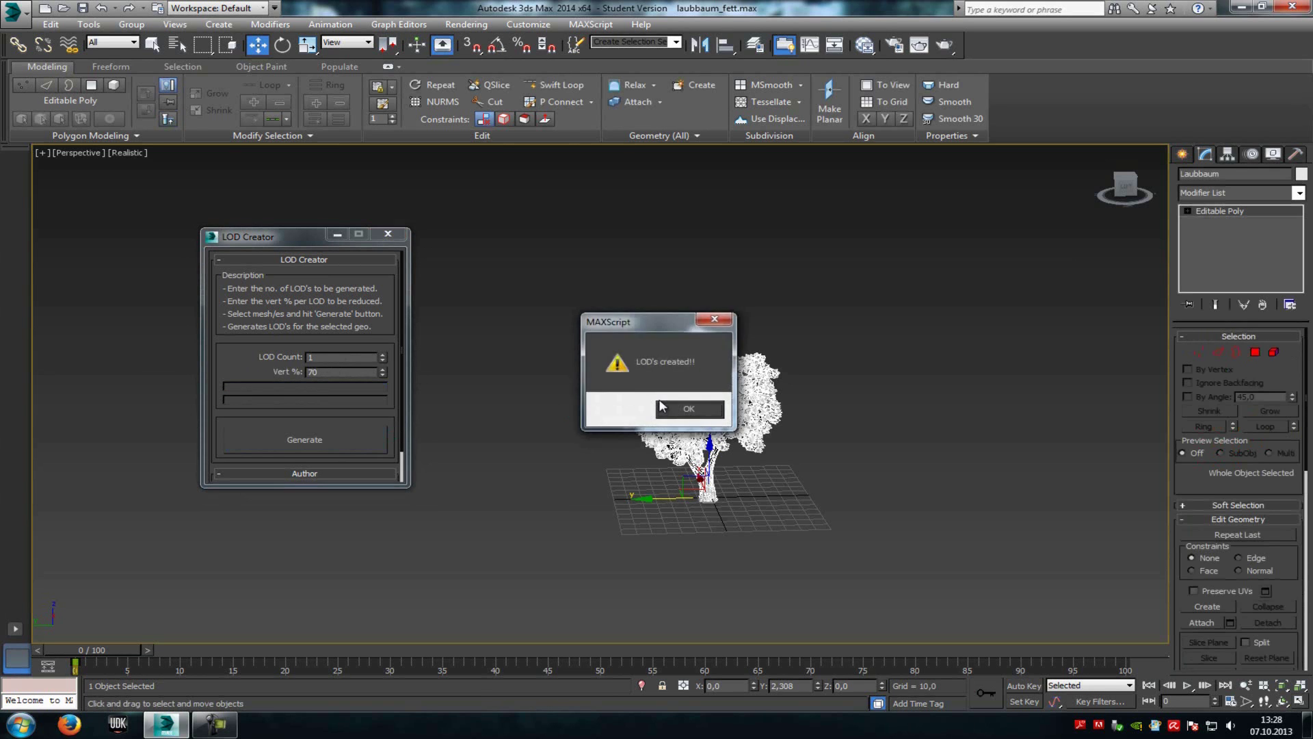
left_click(661, 406)
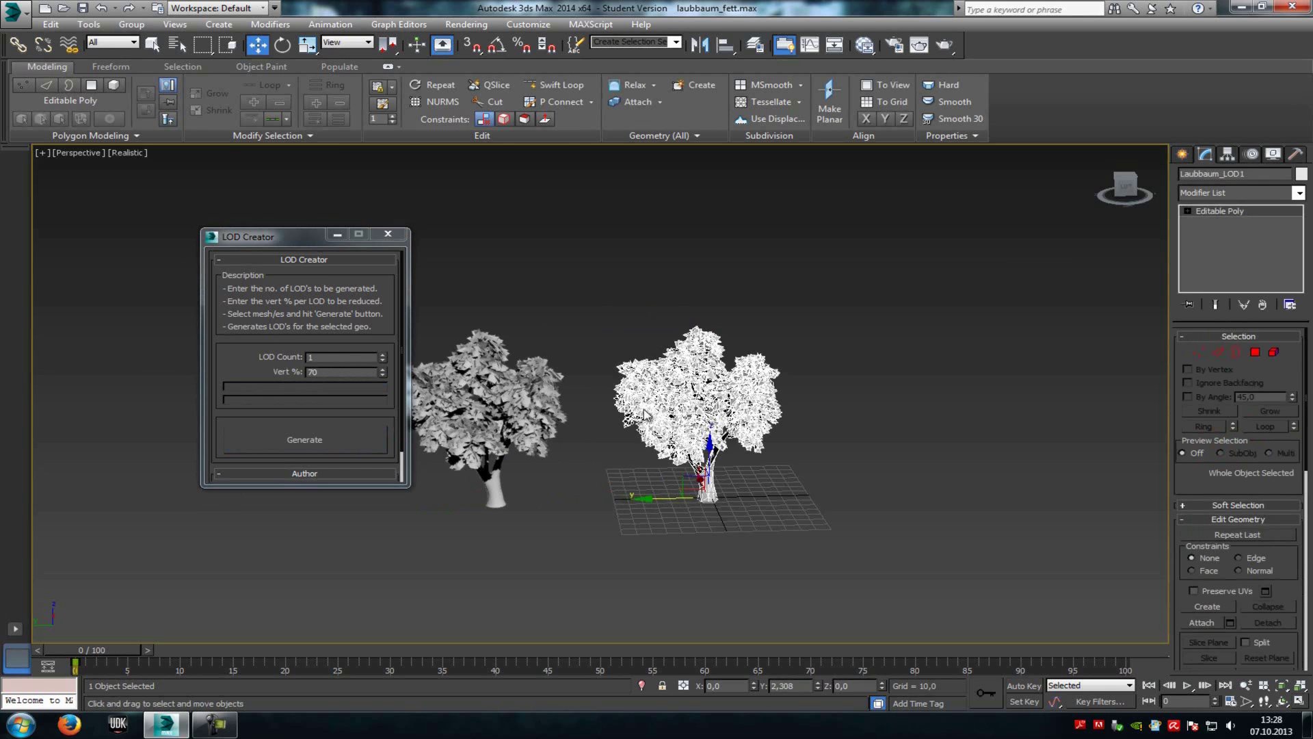
left_click(494, 418)
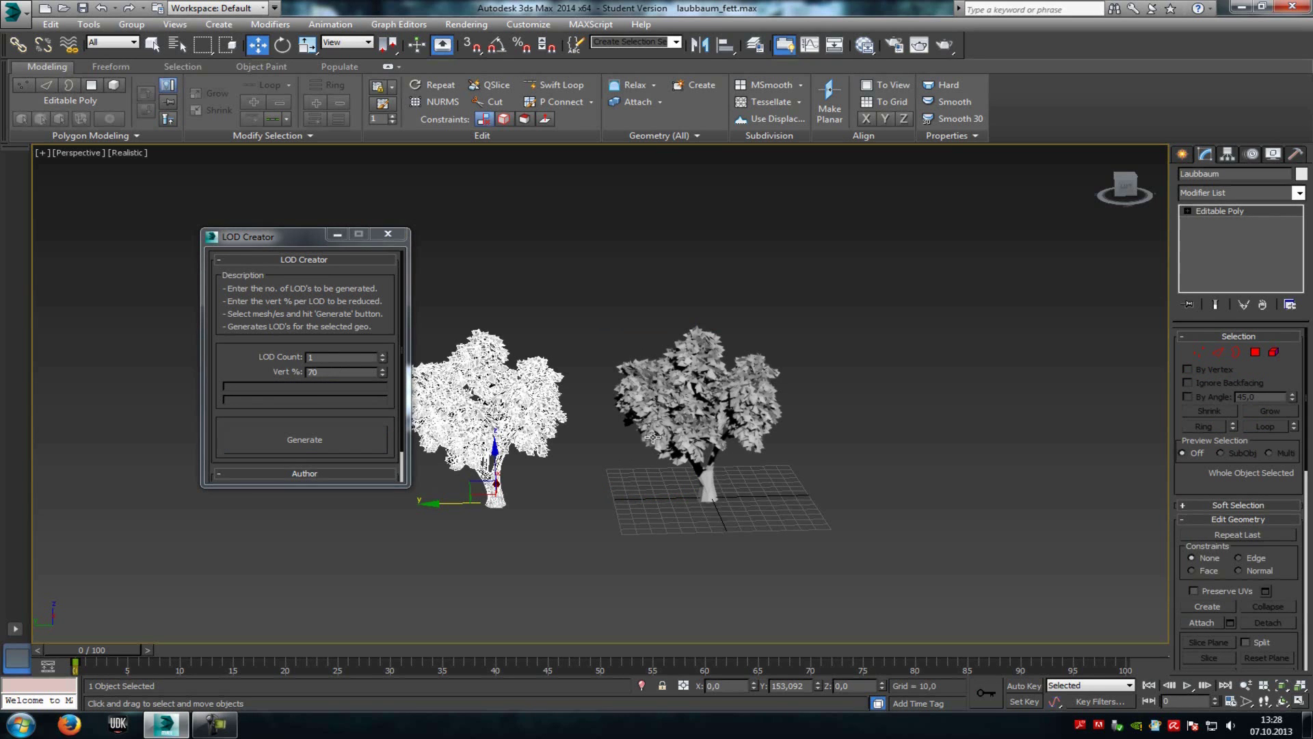
left_click(688, 380)
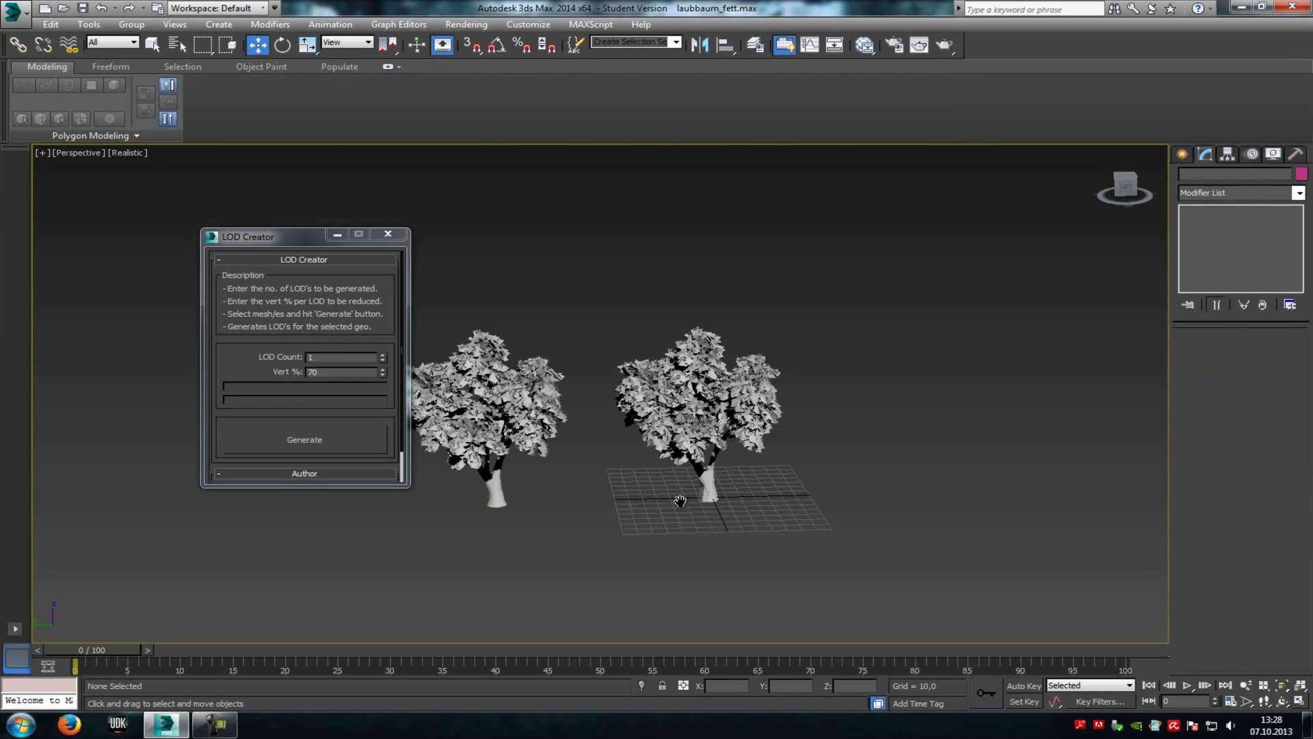
Step: Generate a tree LOD copy at 30 % vertices
left_click(335, 373)
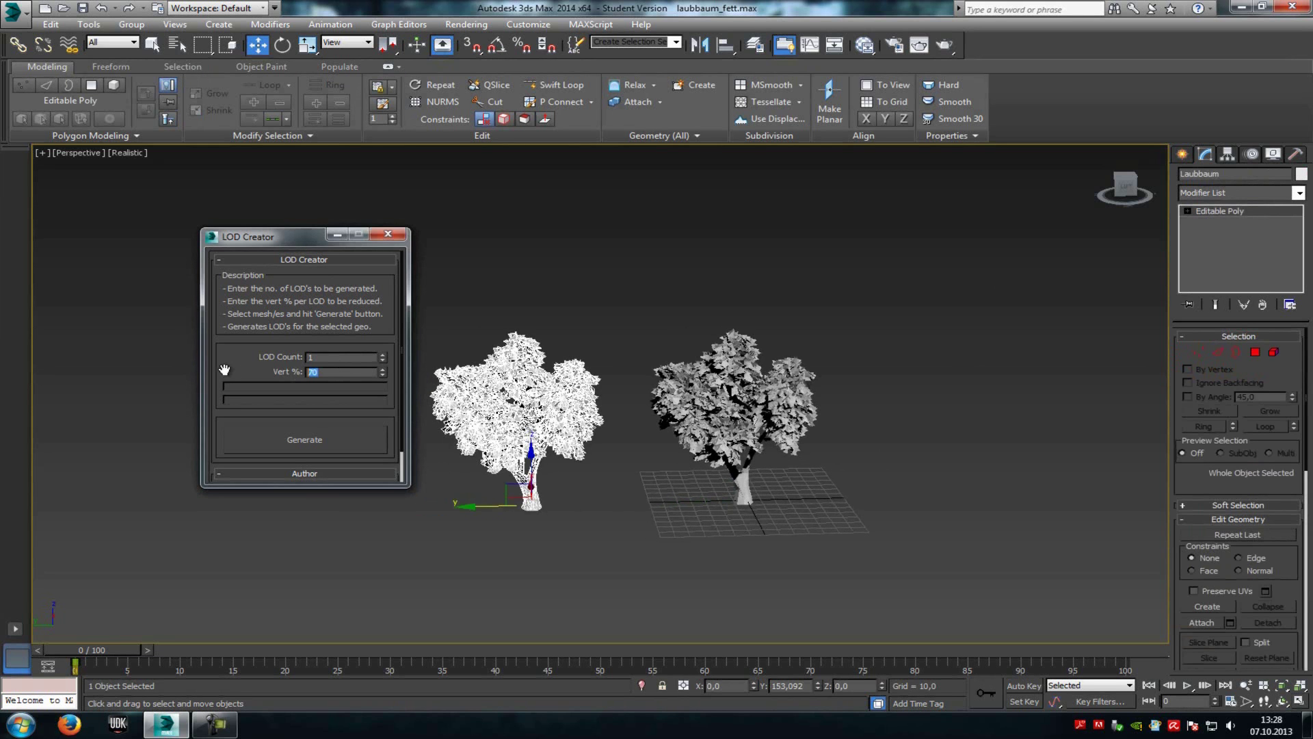
type("30")
left_click(335, 443)
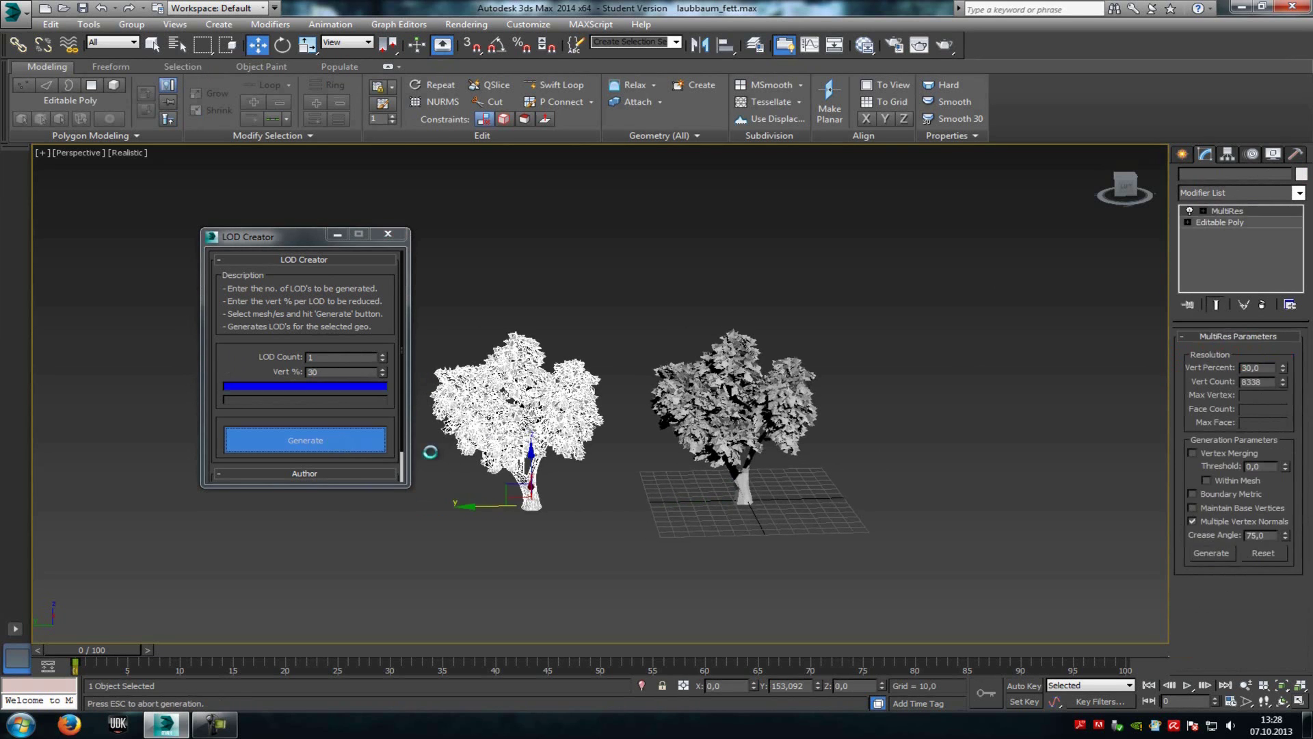
key("Return")
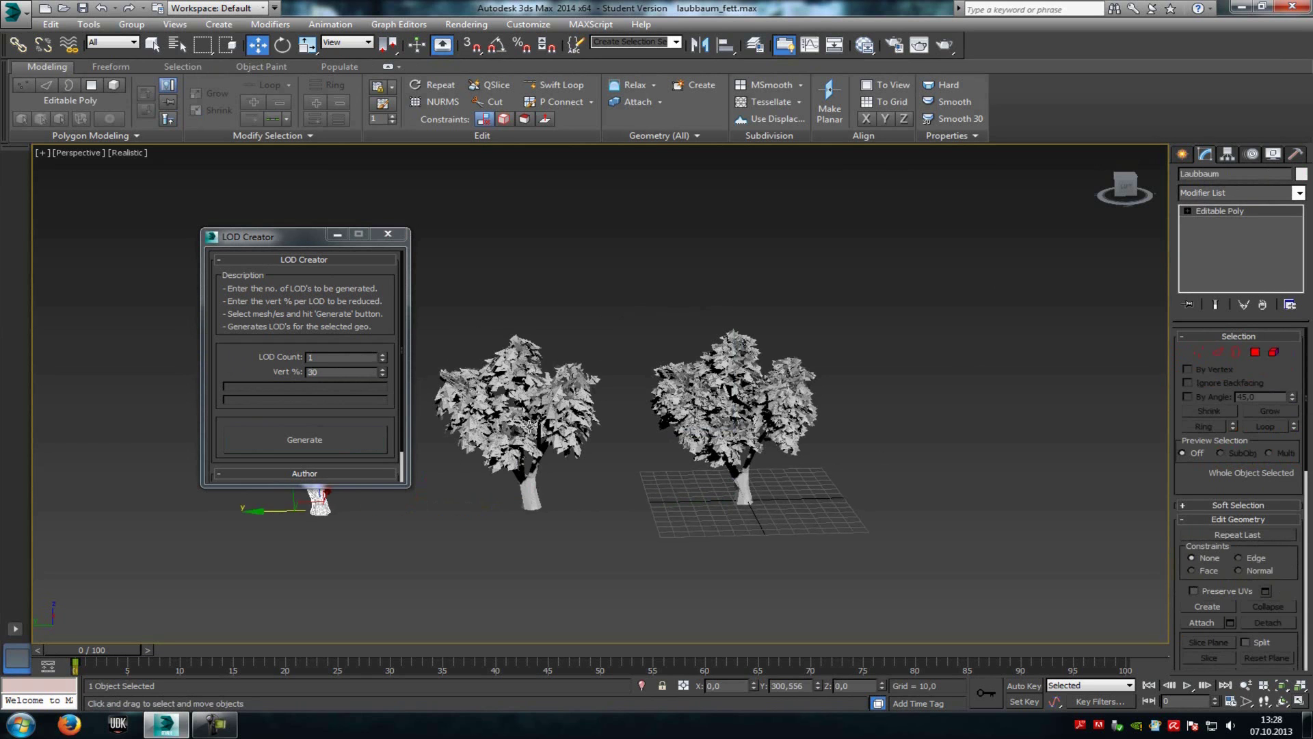
Step: Generate a 7 % vertex LOD from the original tree, spread the trees out, and close LOD Creator
left_click(569, 410)
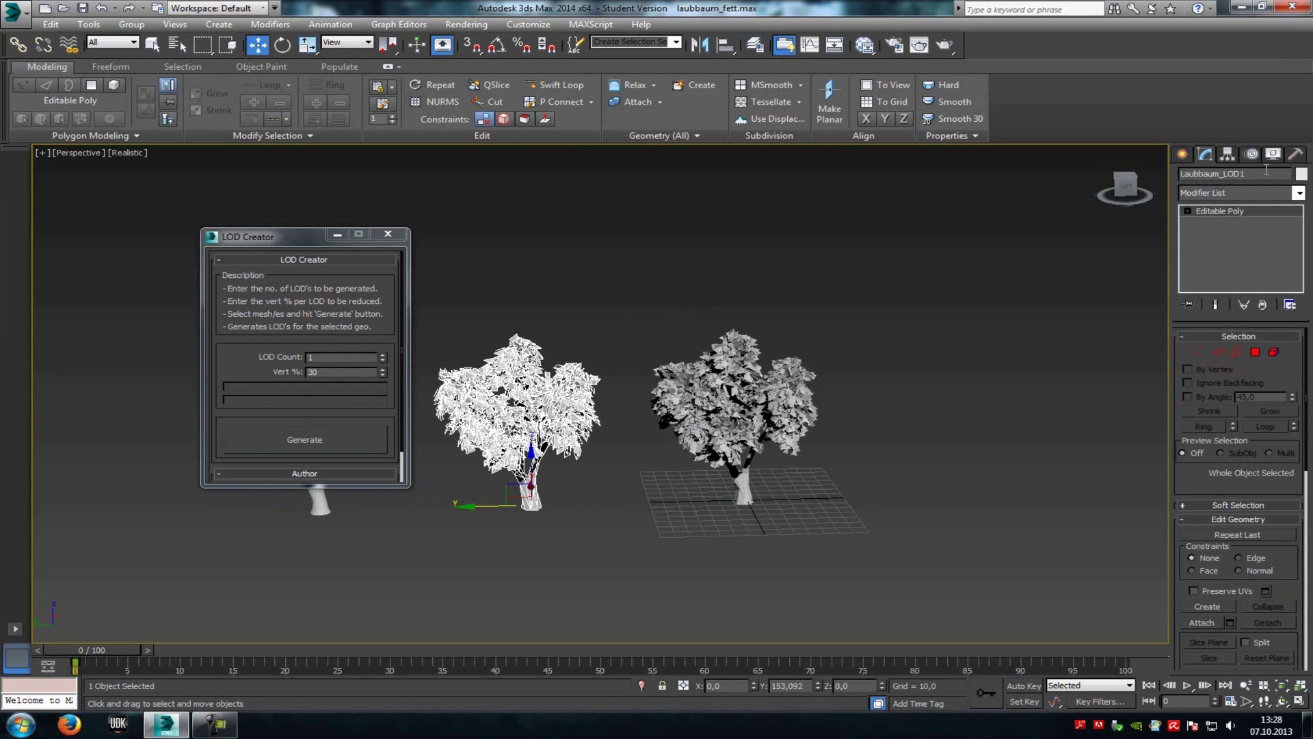
left_click(583, 580)
middle_click_drag(541, 573, 715, 563)
left_click(531, 432)
left_click(345, 372)
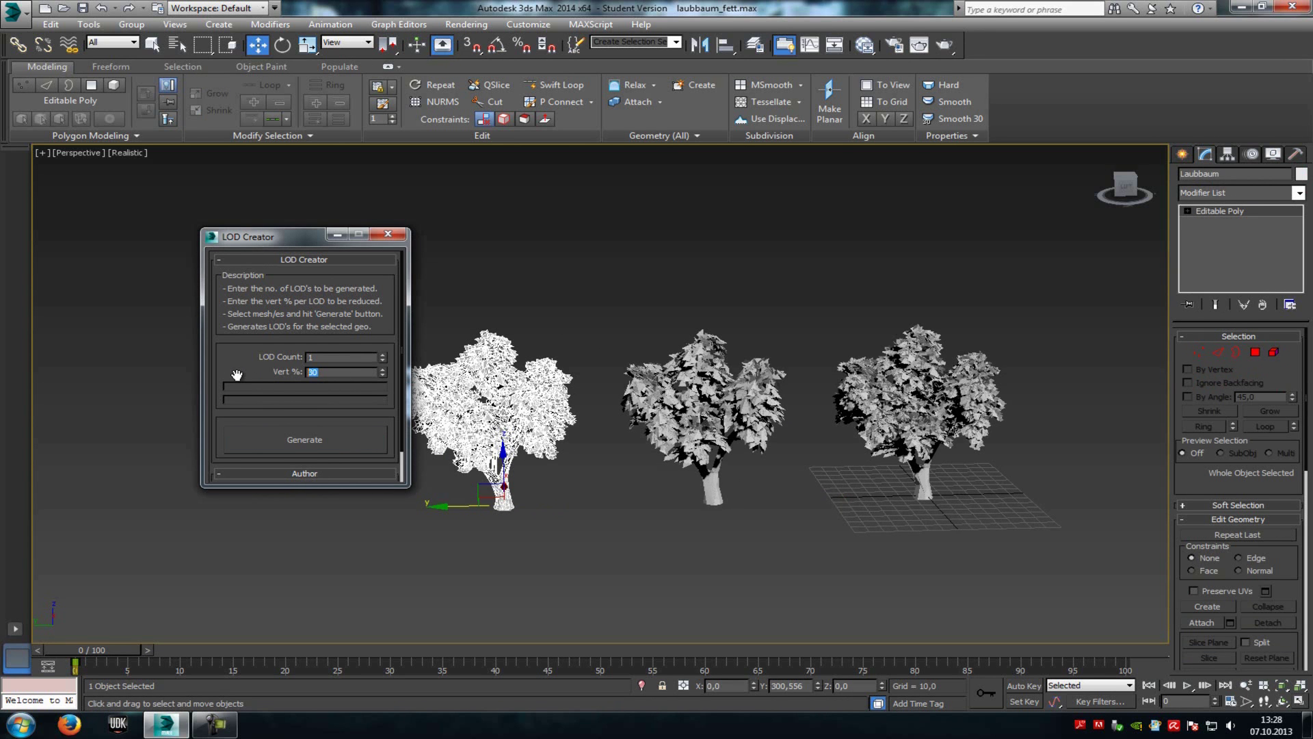
type("7")
left_click(319, 448)
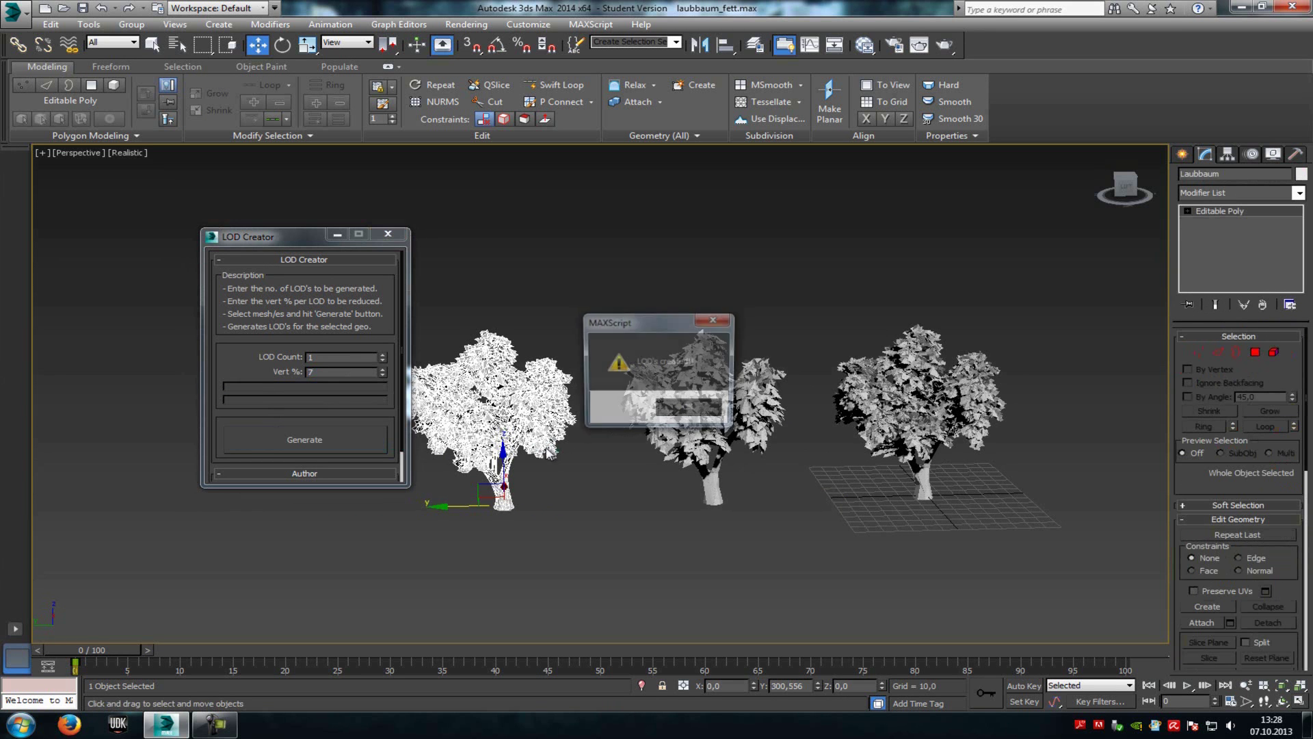
left_click(698, 408)
left_click_drag(441, 505, 255, 507)
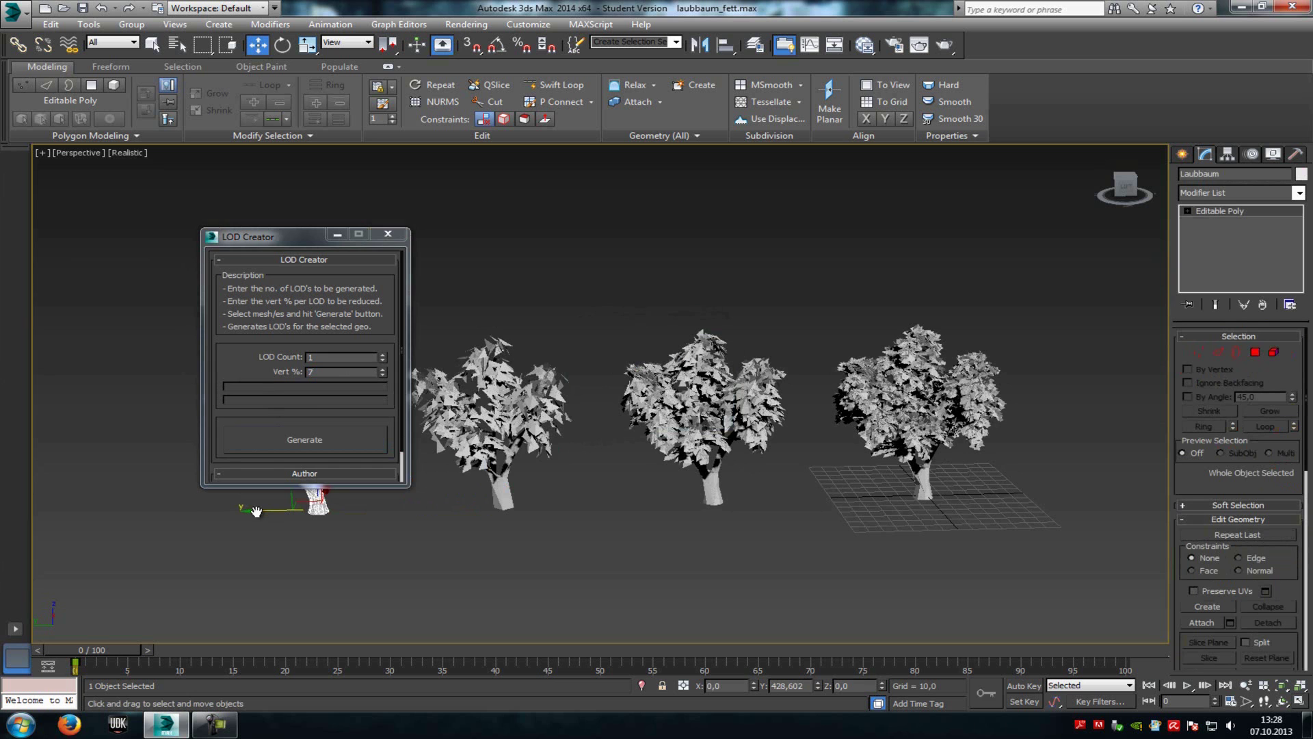
left_click(388, 234)
left_click(868, 505)
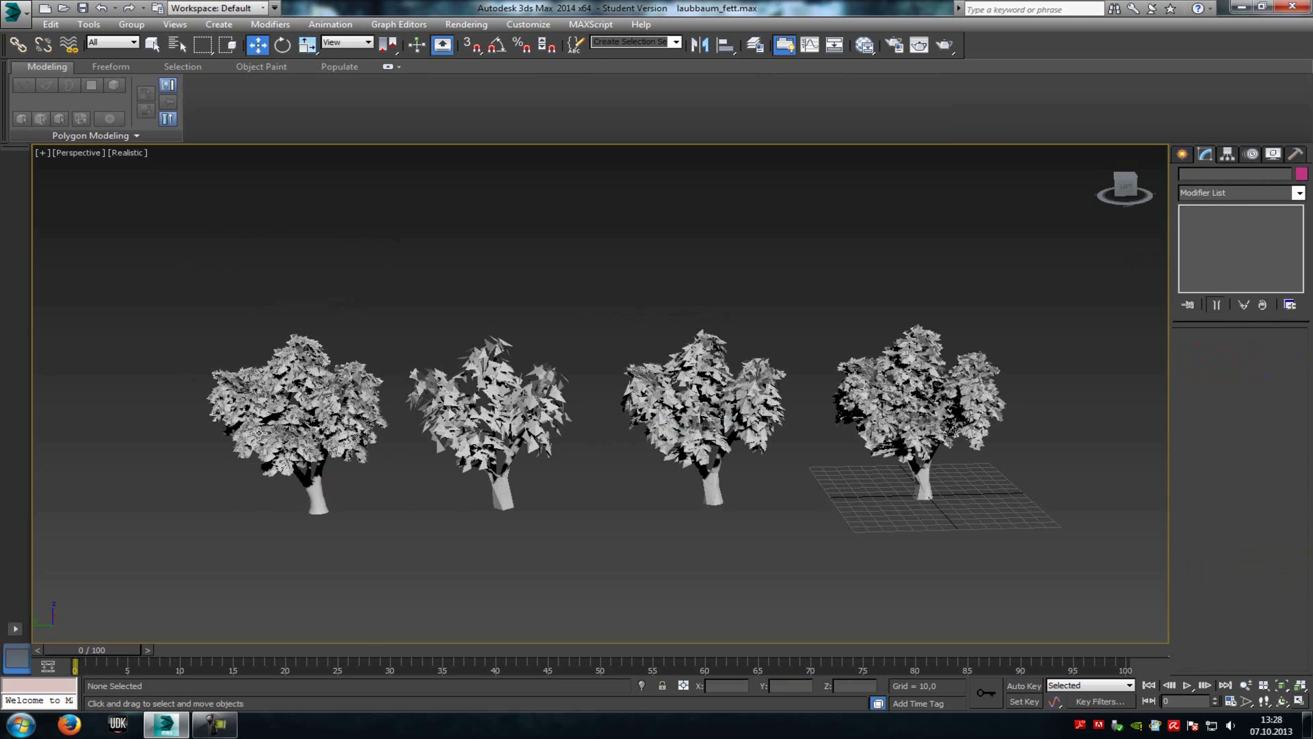
left_click(277, 428)
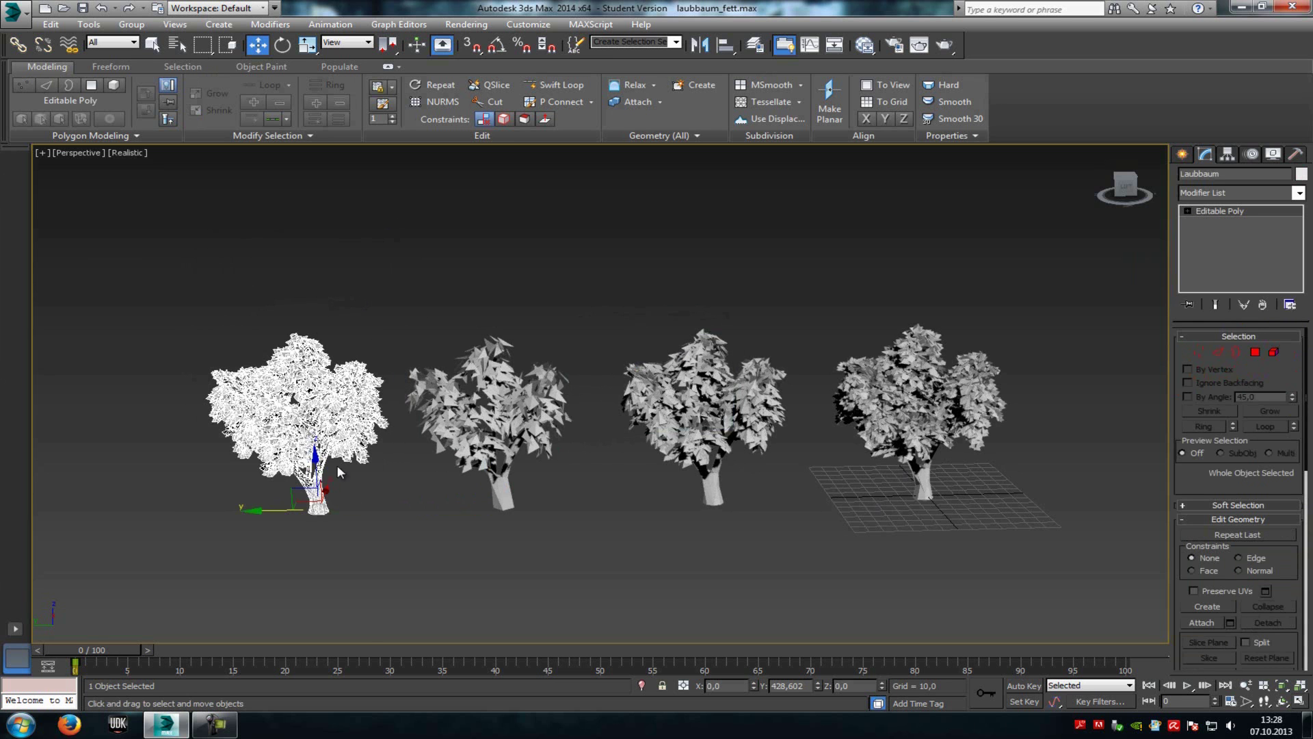
left_click(357, 498)
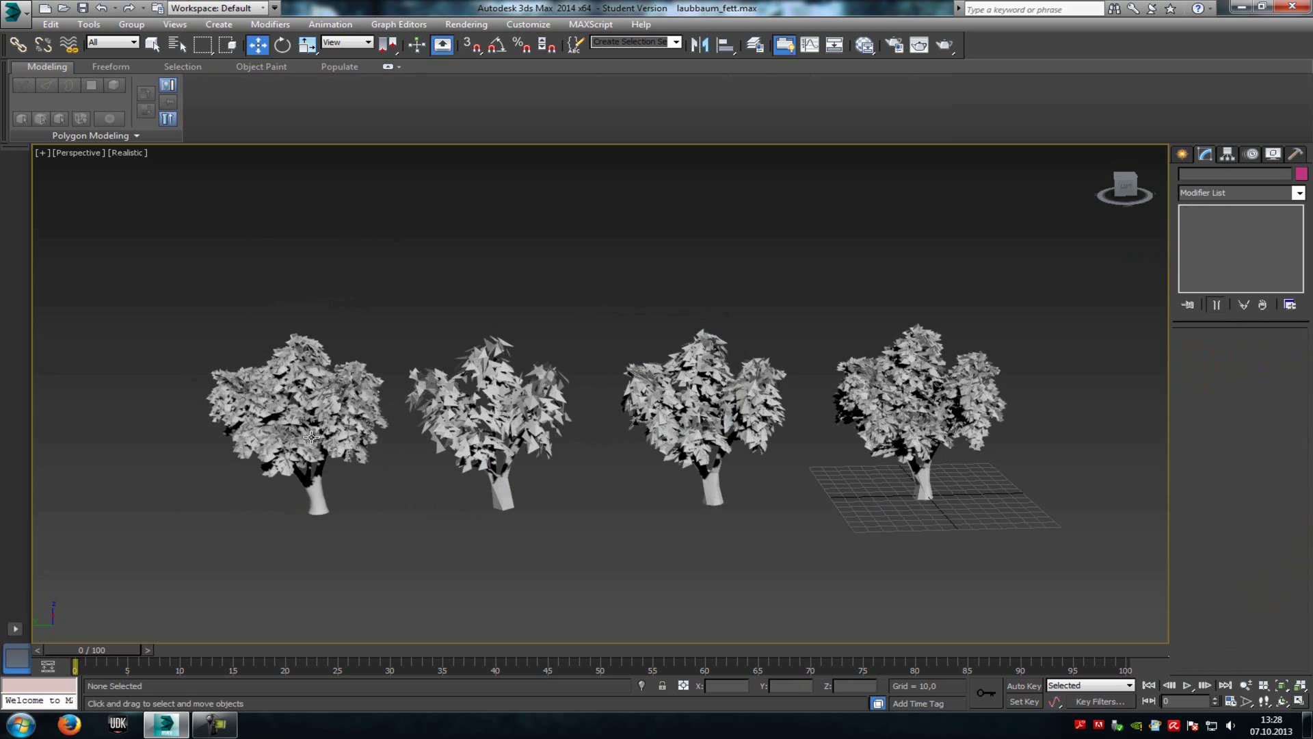
left_click(498, 433)
left_click(564, 488)
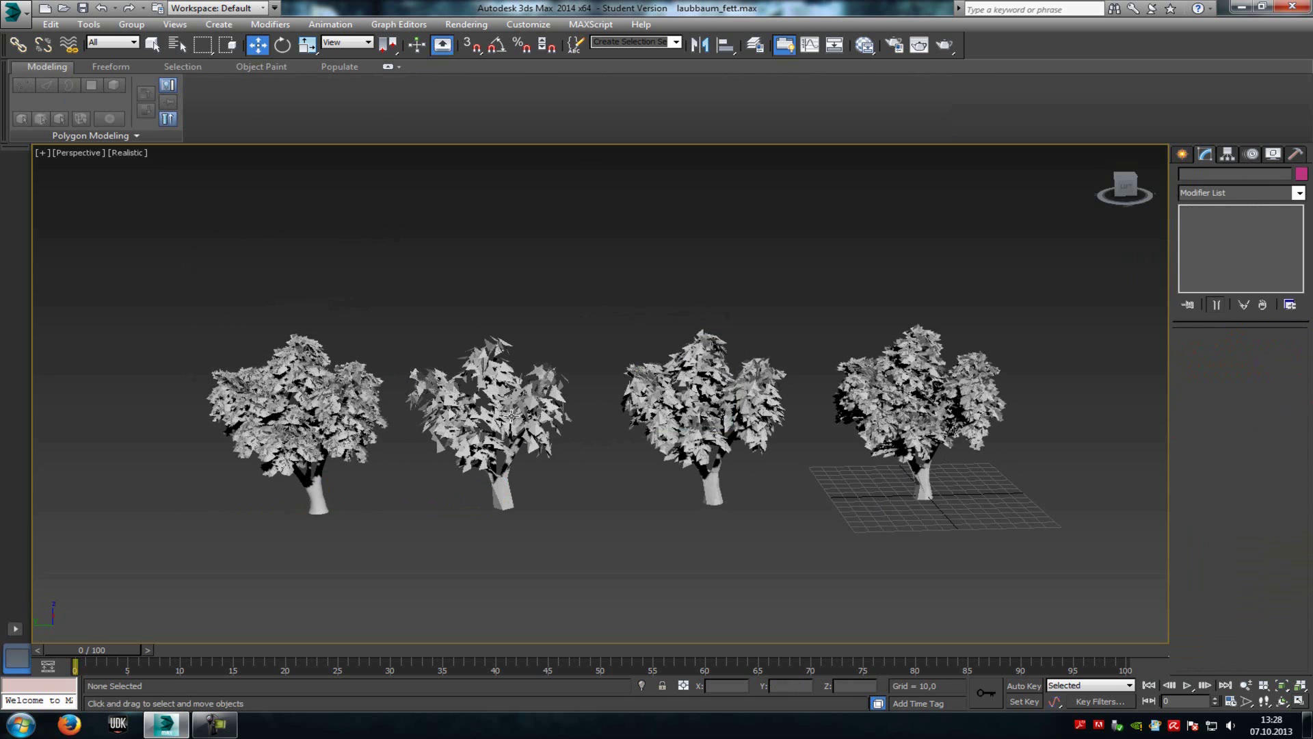
left_click(512, 415)
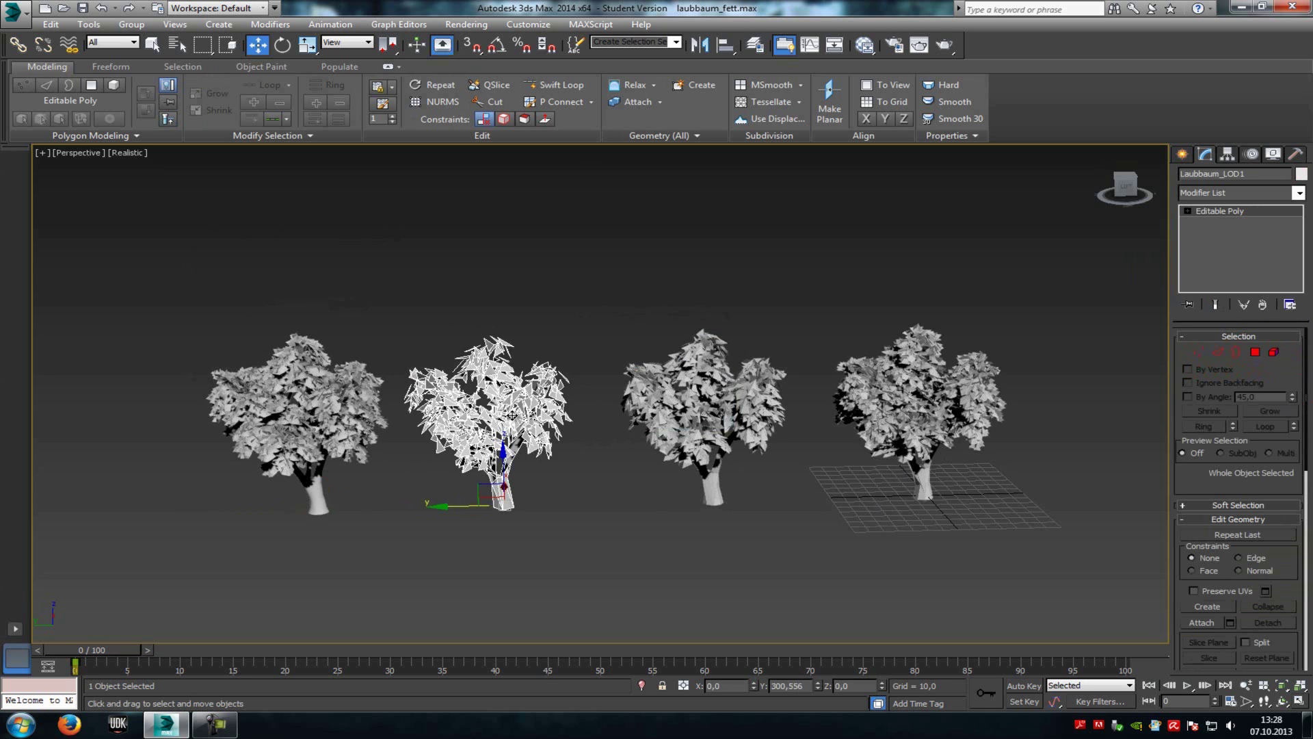
left_click(746, 419)
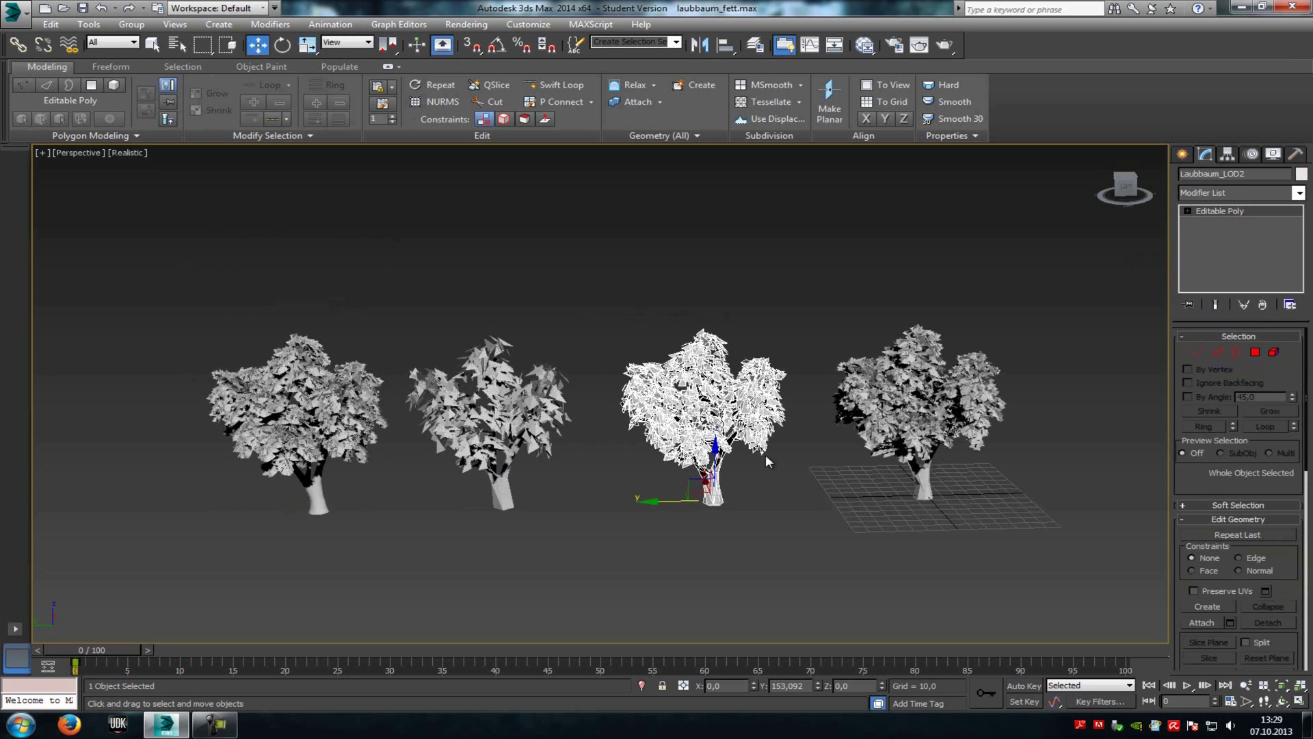
left_click(786, 480)
left_click(934, 463)
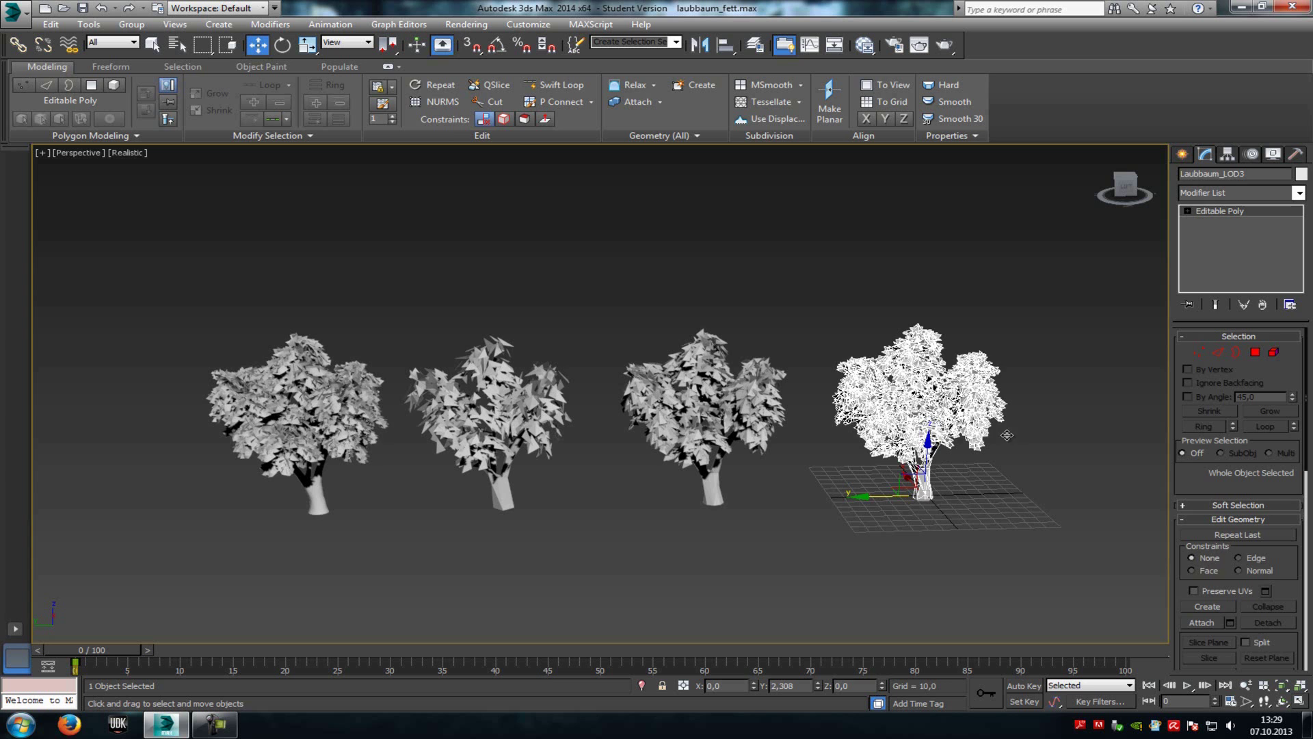
left_click(1011, 474)
Step: Set absolute Y to 0 for the fourth tree and Laubbaum_LOD2 in Move Transform Type-In
right_click(934, 411)
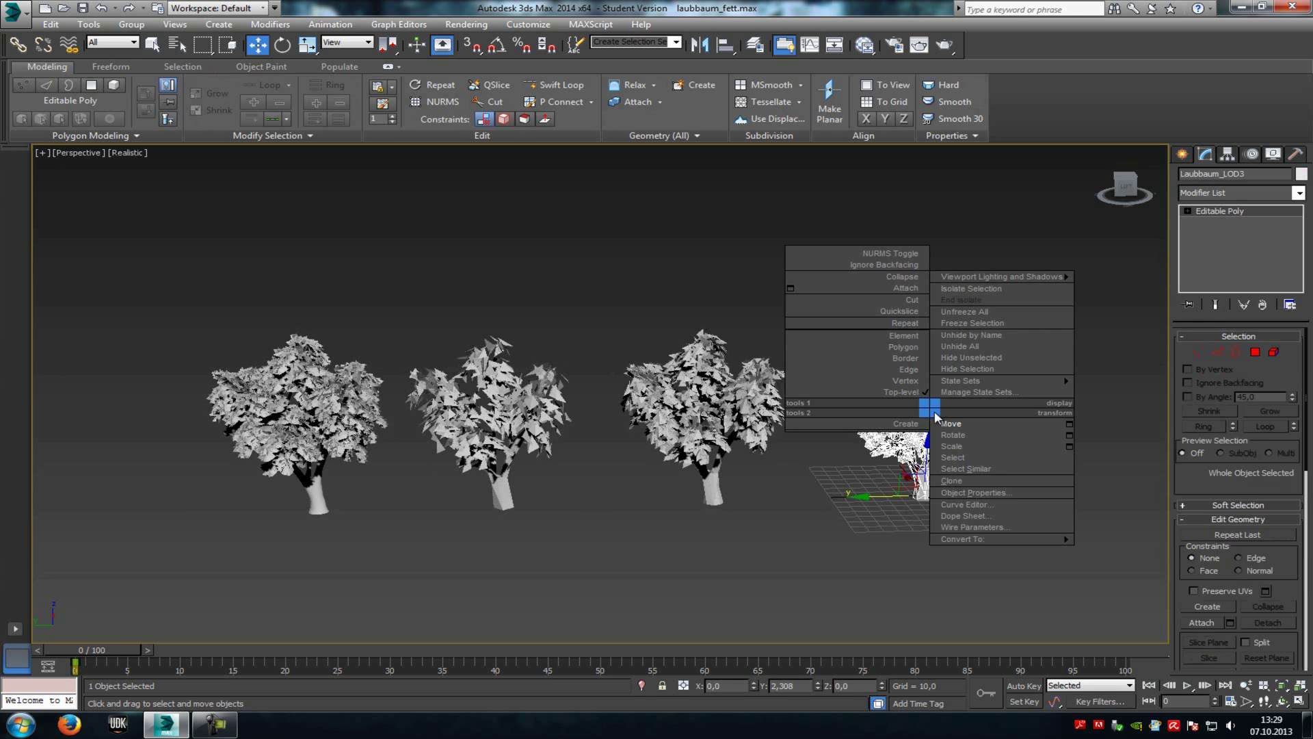
left_click(1061, 428)
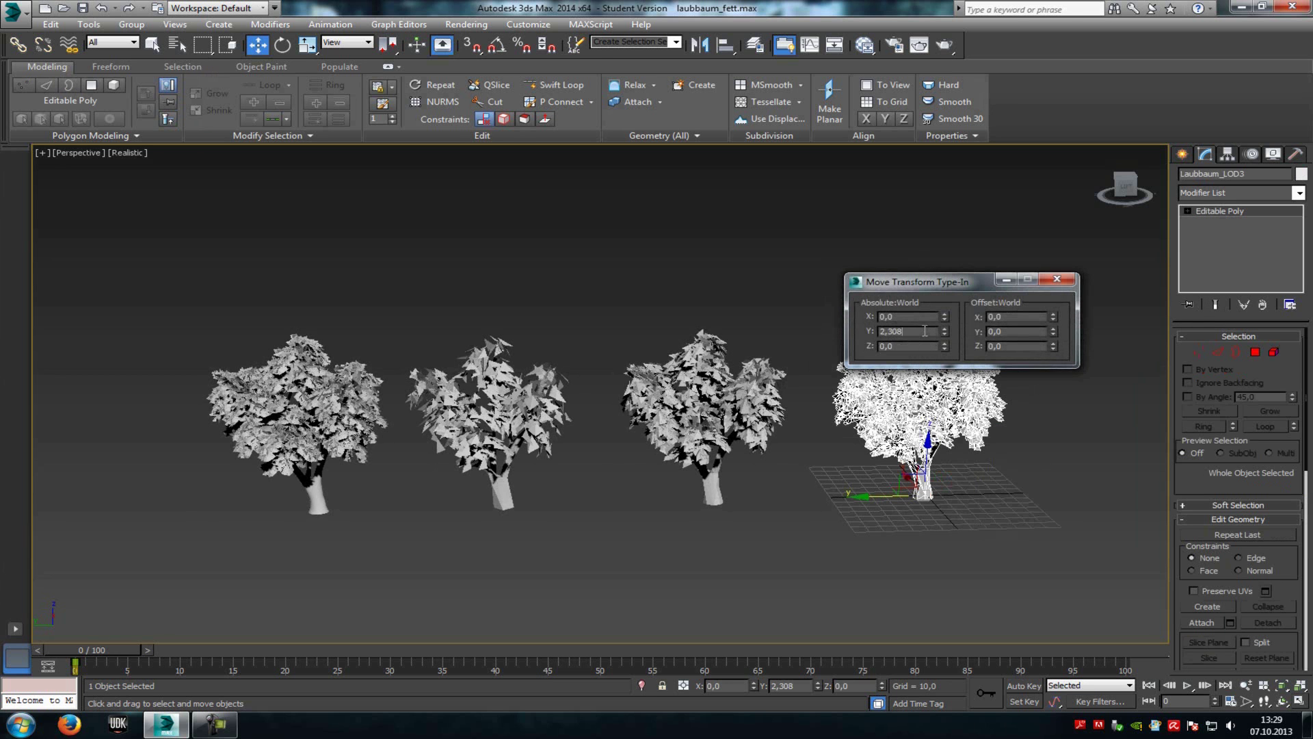
left_click_drag(923, 333, 871, 331)
type("0")
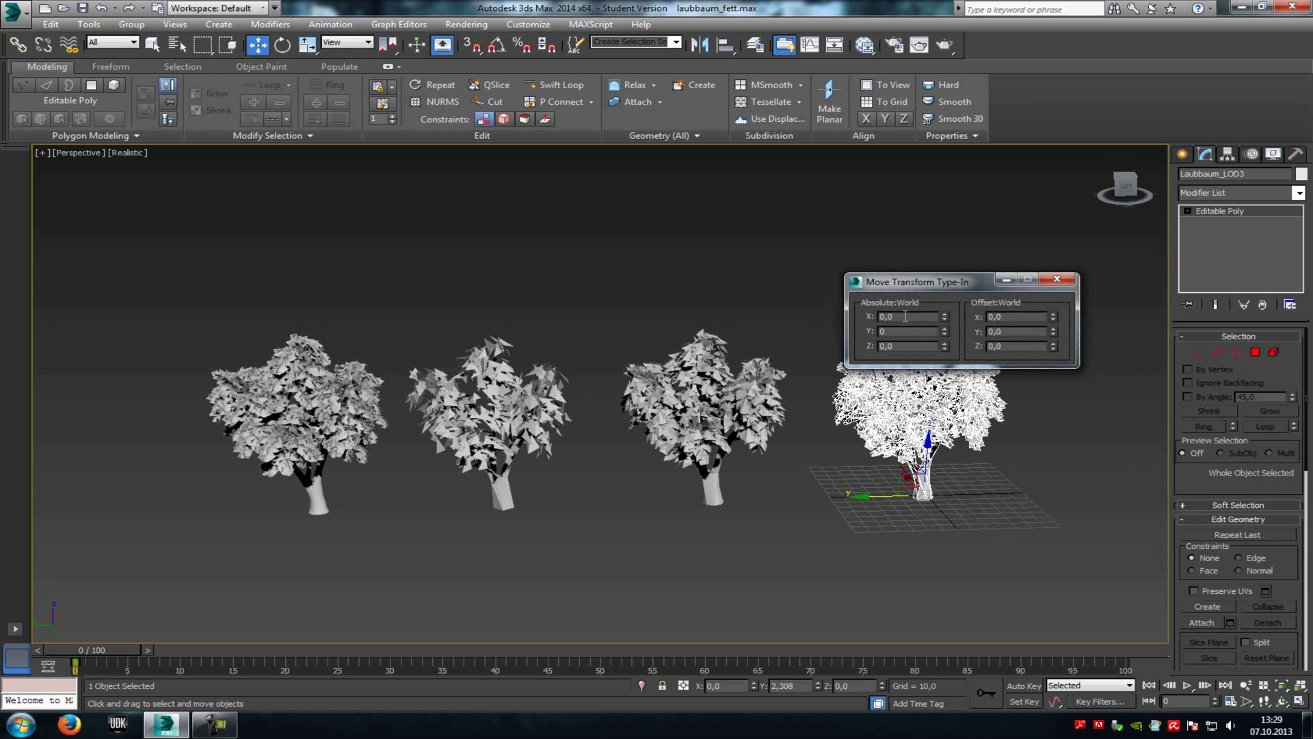
key("Return")
left_click(705, 424)
left_click_drag(937, 331, 873, 331)
type("0")
key("Return")
Step: Set Y to 0 for Laubbaum_LOD1 and the original Laubbaum, then box-select all four trees
left_click(498, 420)
type("0")
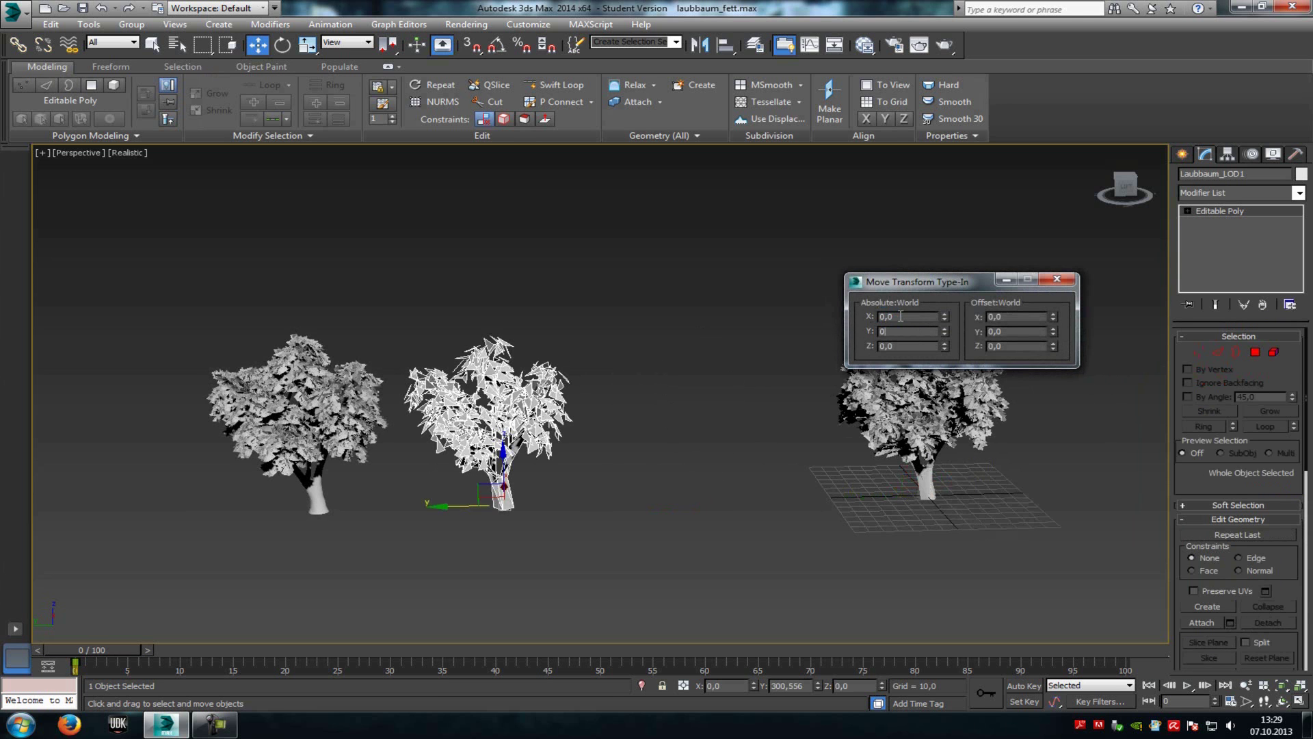
key("Return")
left_click(212, 430)
left_click(889, 330)
type("0")
key("Return")
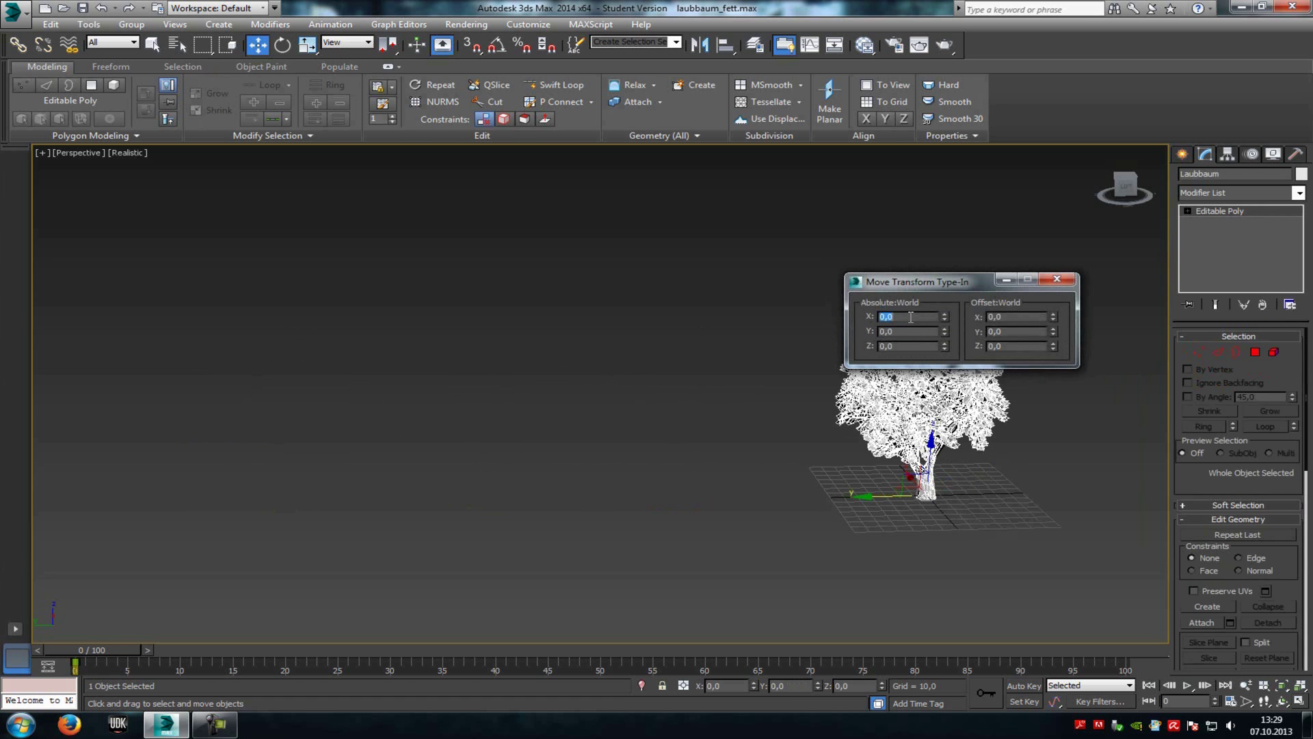
left_click(1057, 279)
left_click_drag(1079, 259, 730, 597)
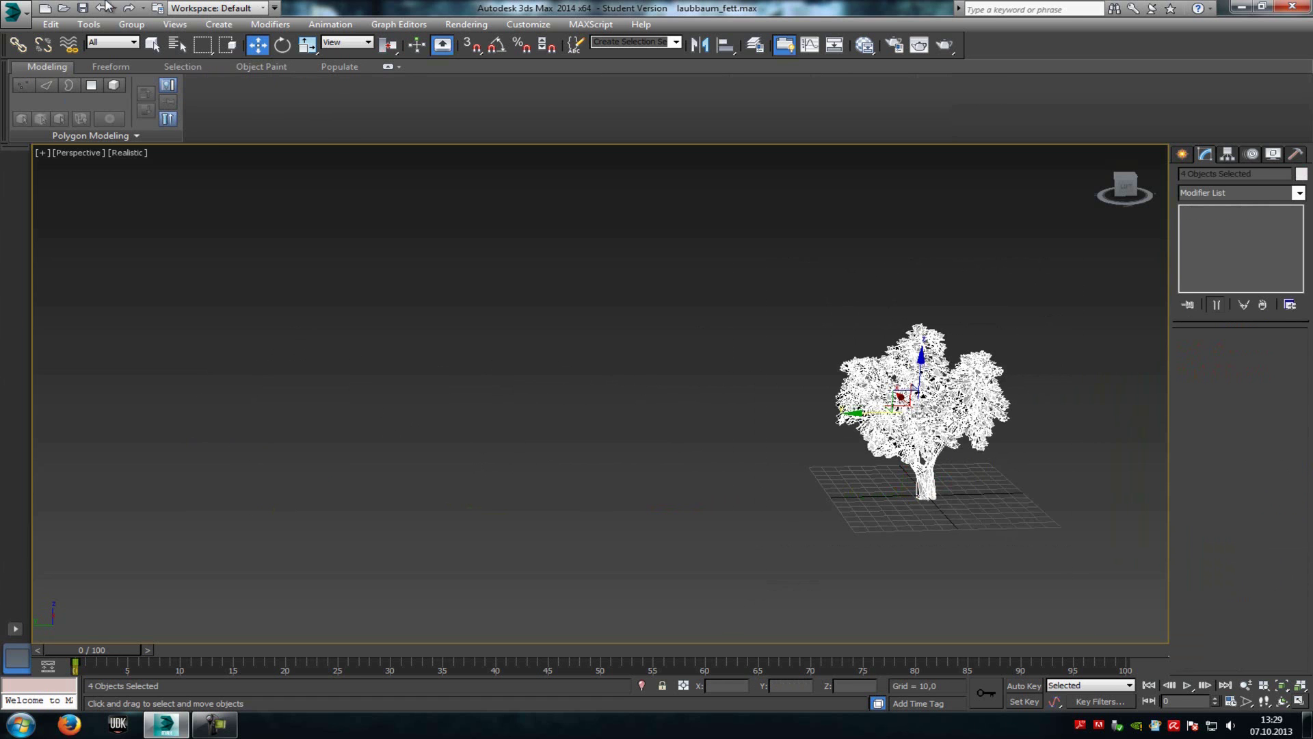
Step: Group the four stacked trees as Group001
left_click(131, 24)
left_click(137, 39)
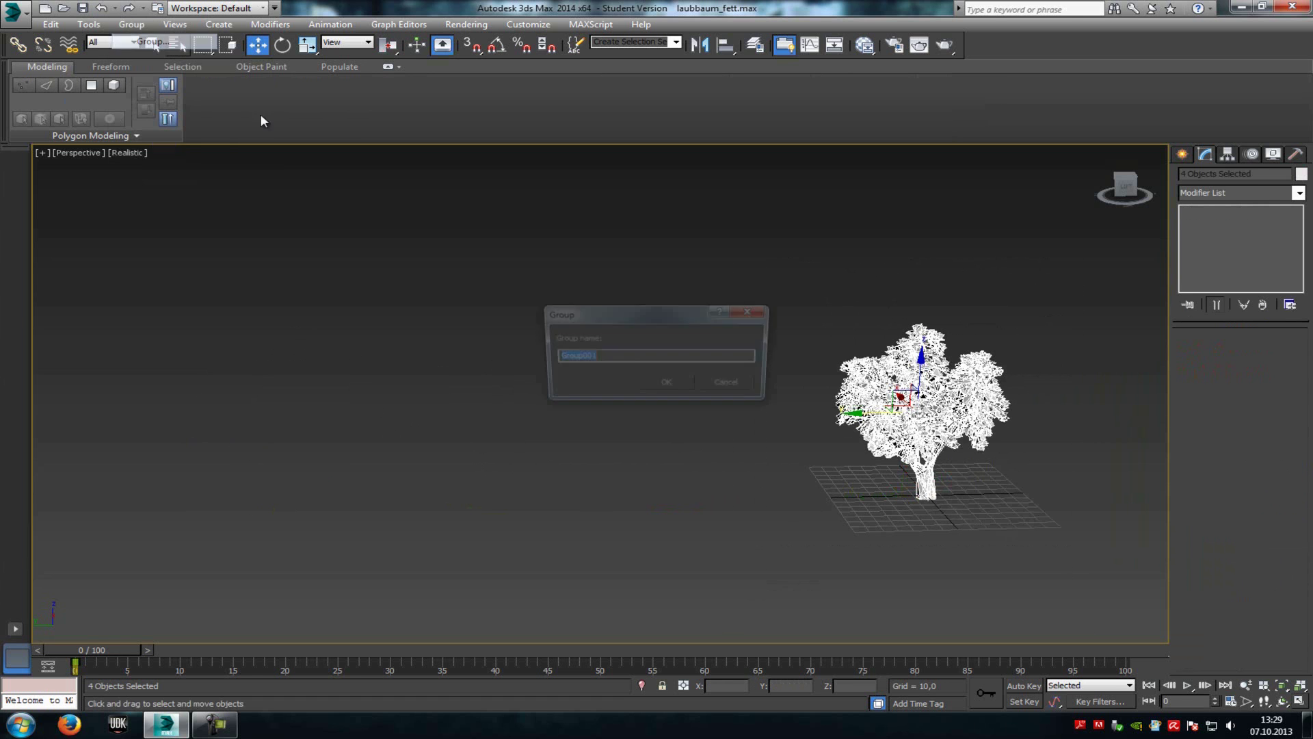
left_click(684, 387)
Step: Create a new Level of Detail set for the group with the Utilities Level of Detail tool
left_click(1304, 154)
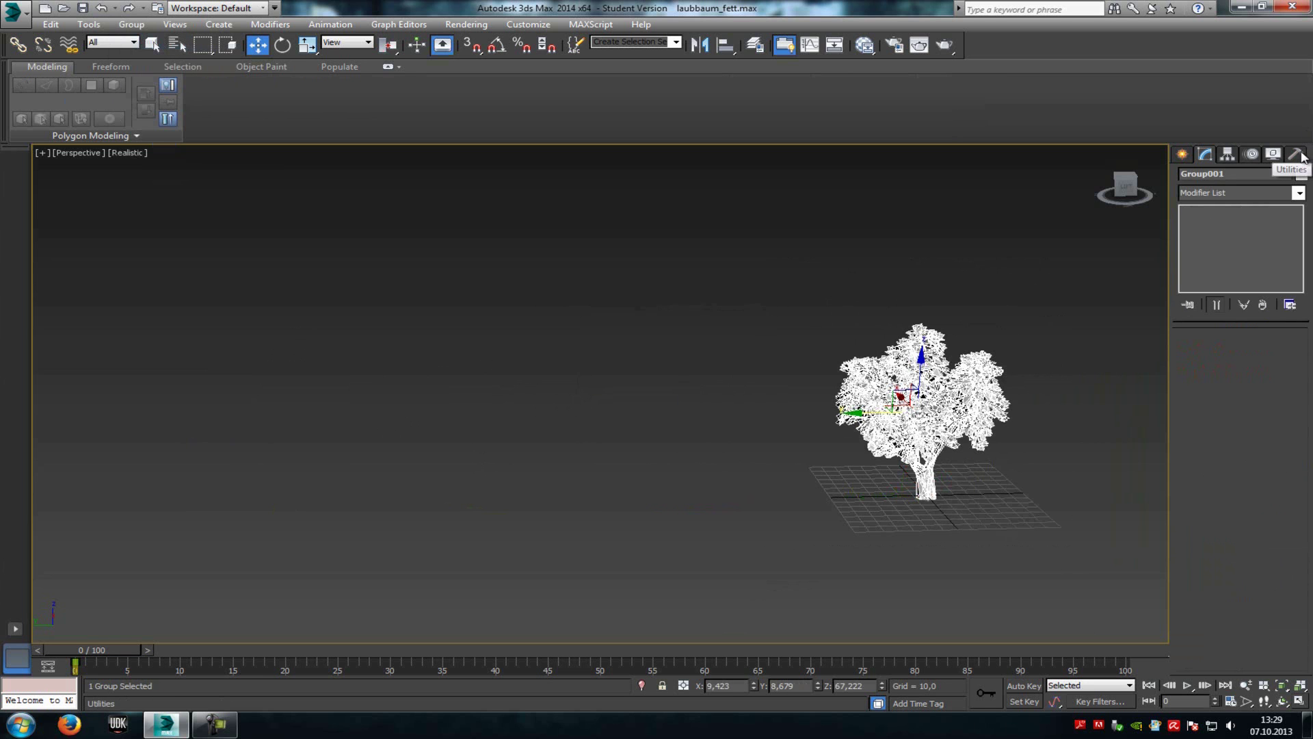
left_click(1201, 211)
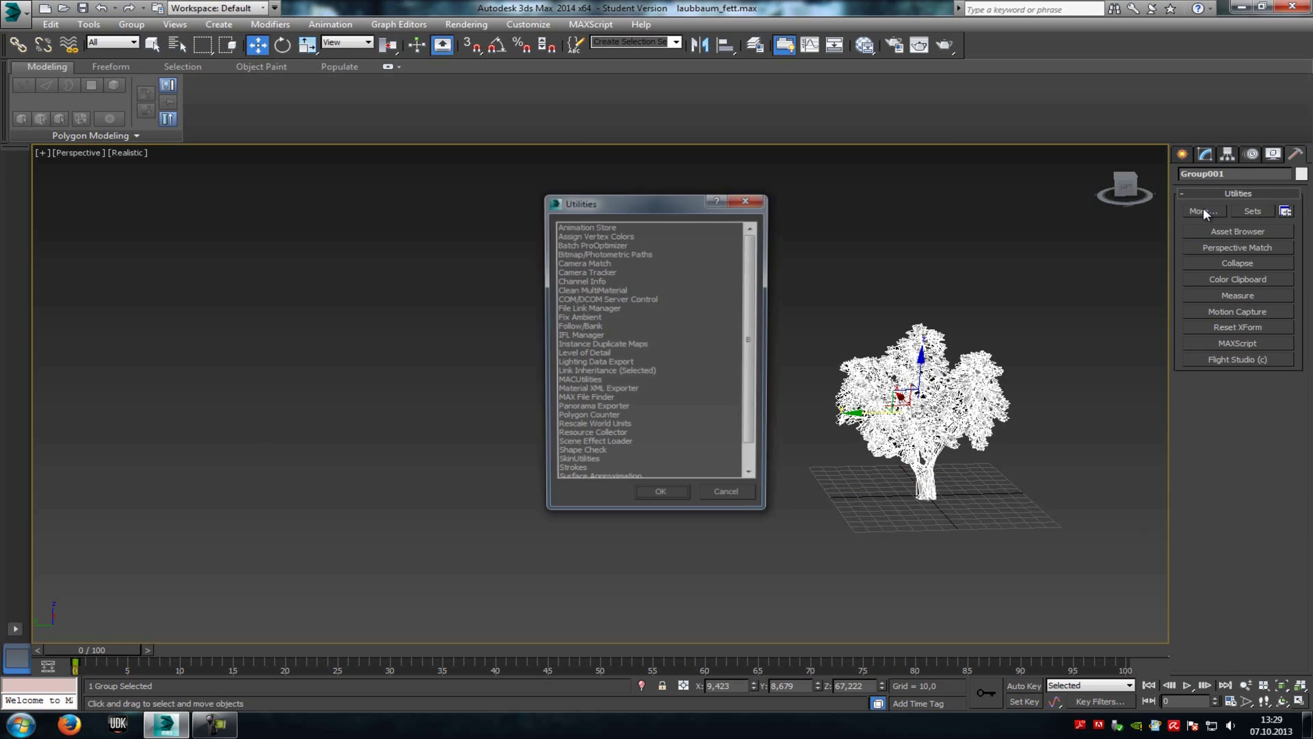
double_click(571, 352)
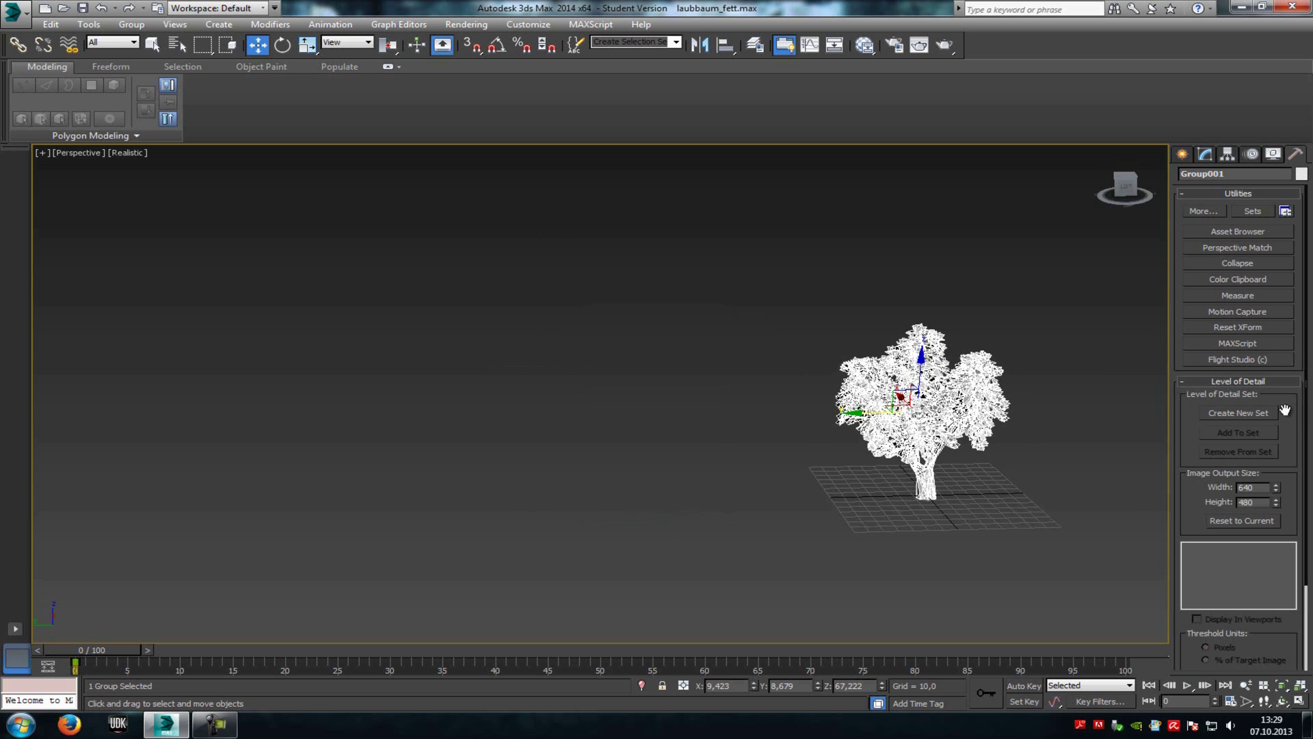
left_click(1237, 413)
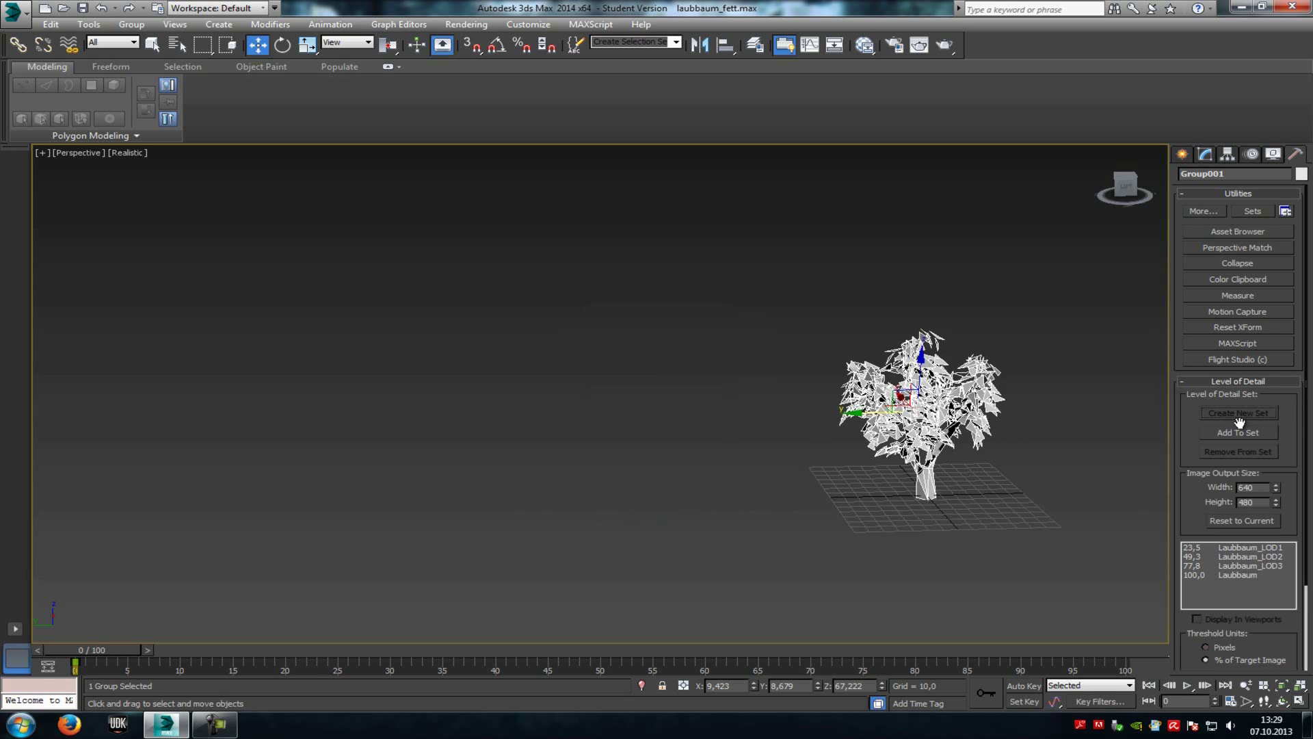
left_click(1243, 574)
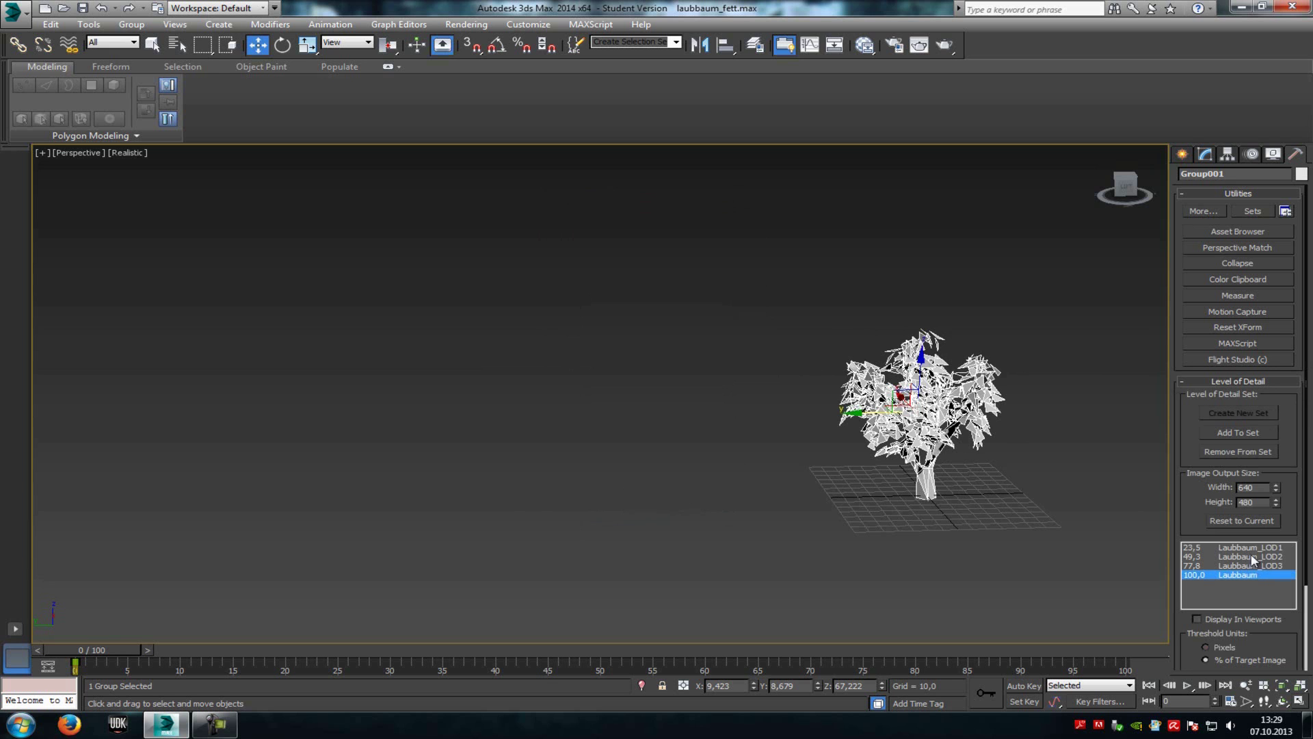
left_click_drag(985, 358, 1039, 335)
Step: Try entering 800 in Scale Transform Type-In, then undo the distorted non-uniform scale
right_click(1050, 419)
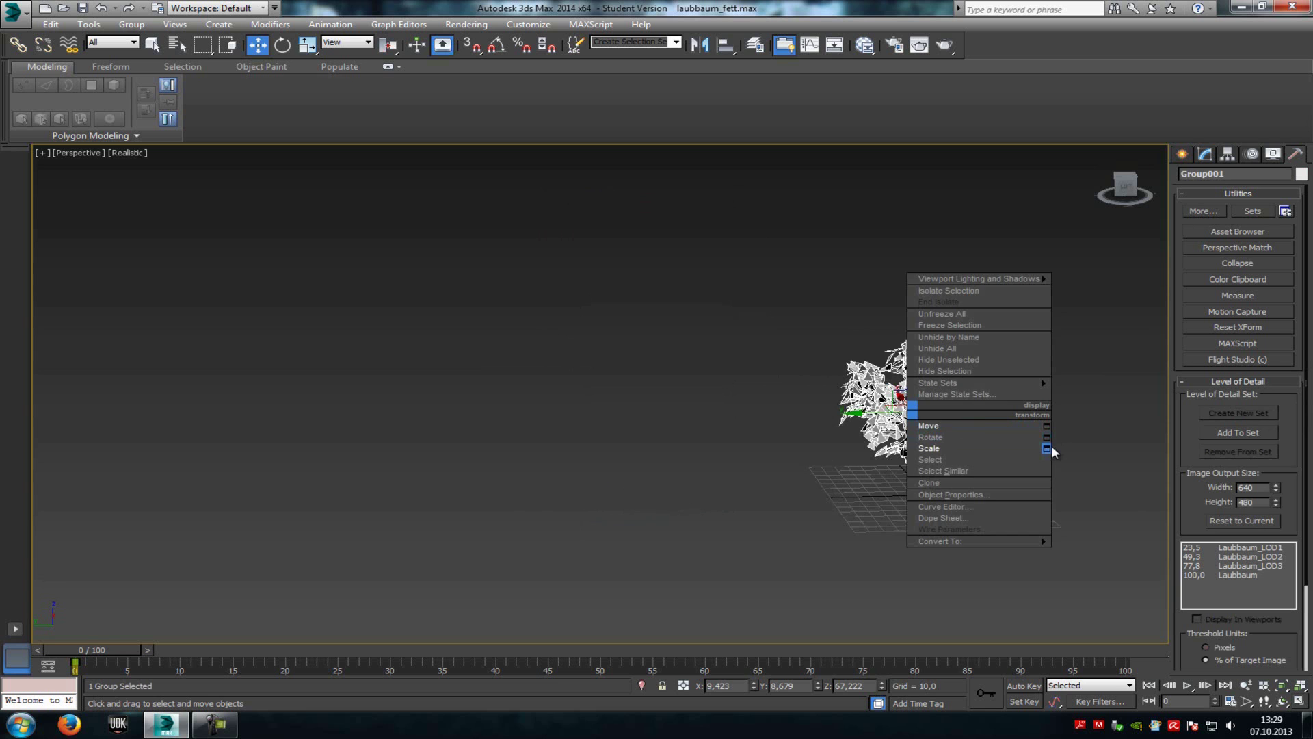
left_click(1049, 448)
double_click(1019, 319)
type("800")
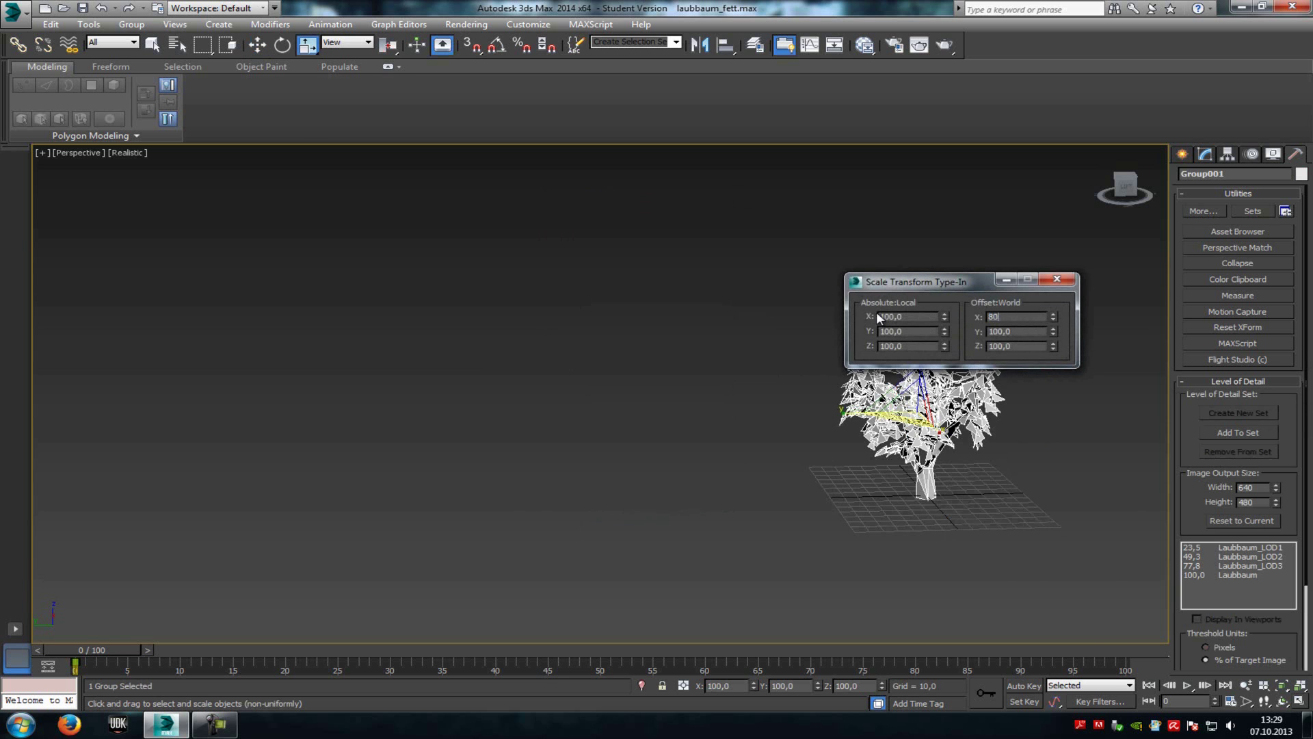
key("Tab")
type("8008")
key("Tab")
type("008,")
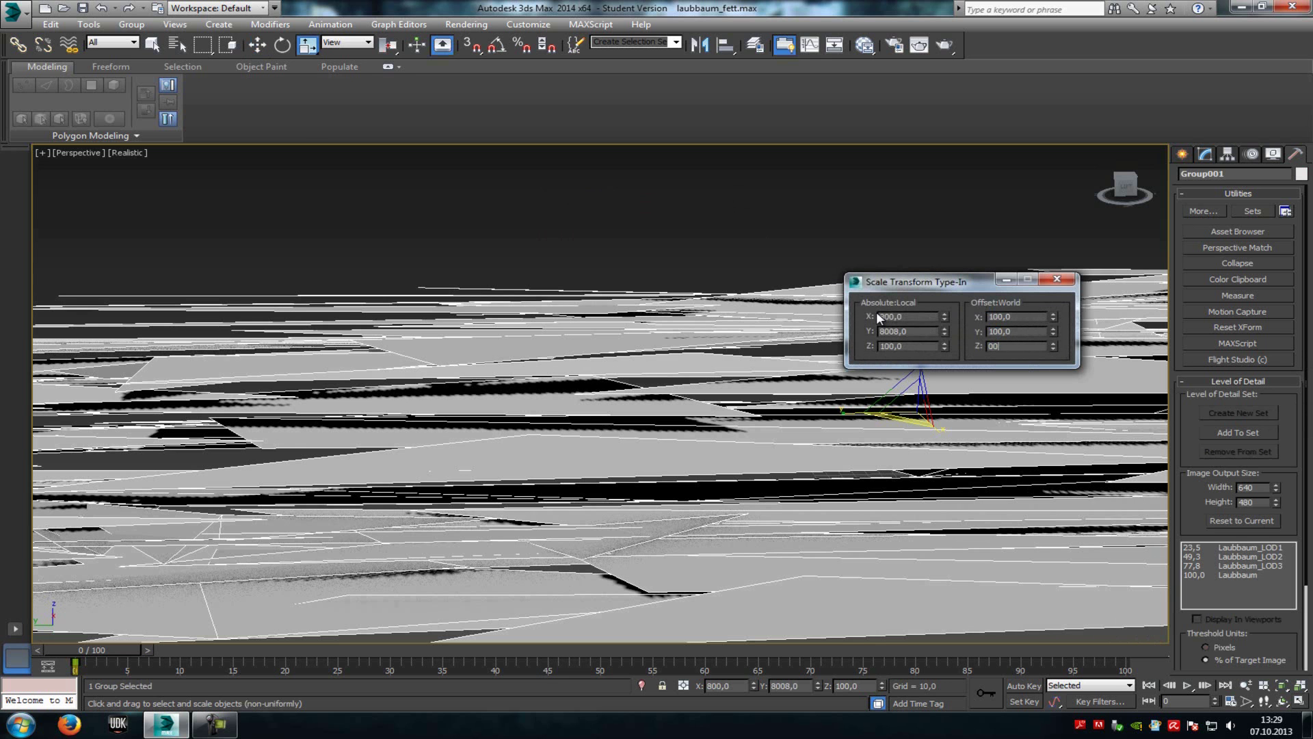
type("0")
key("Return")
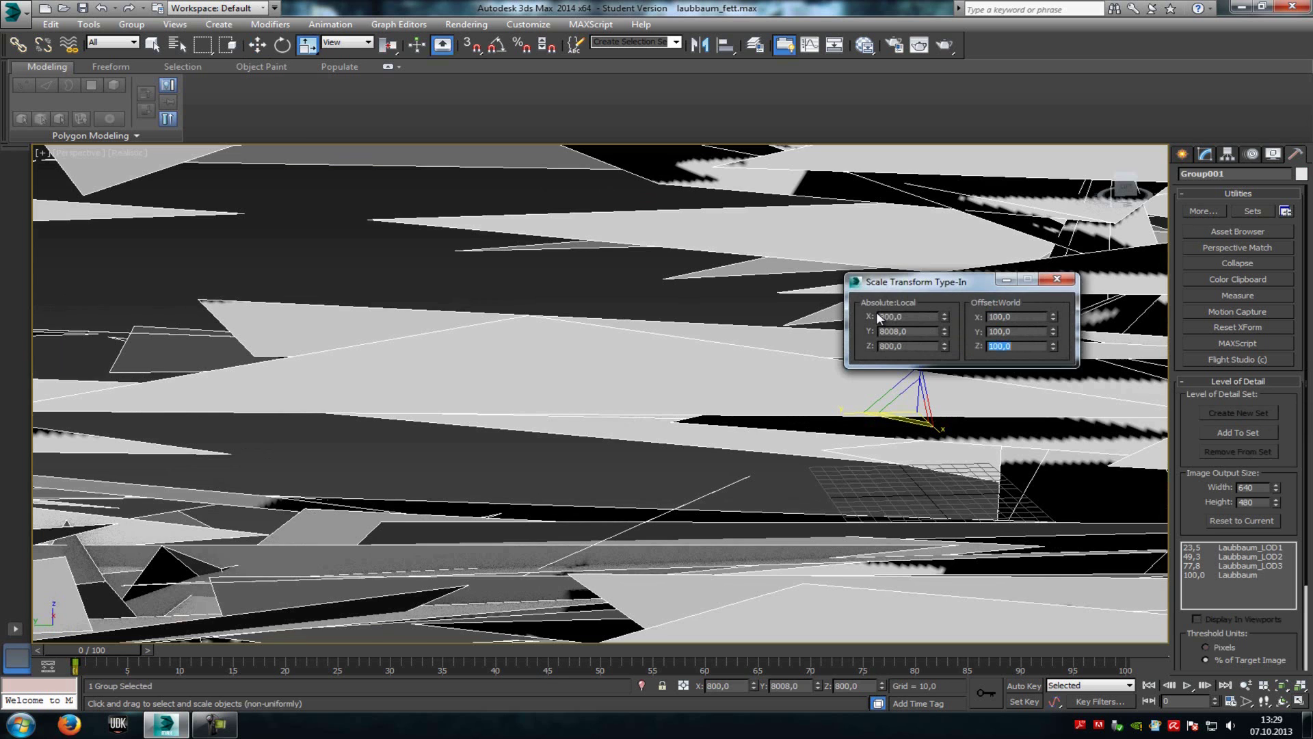
left_click(1056, 278)
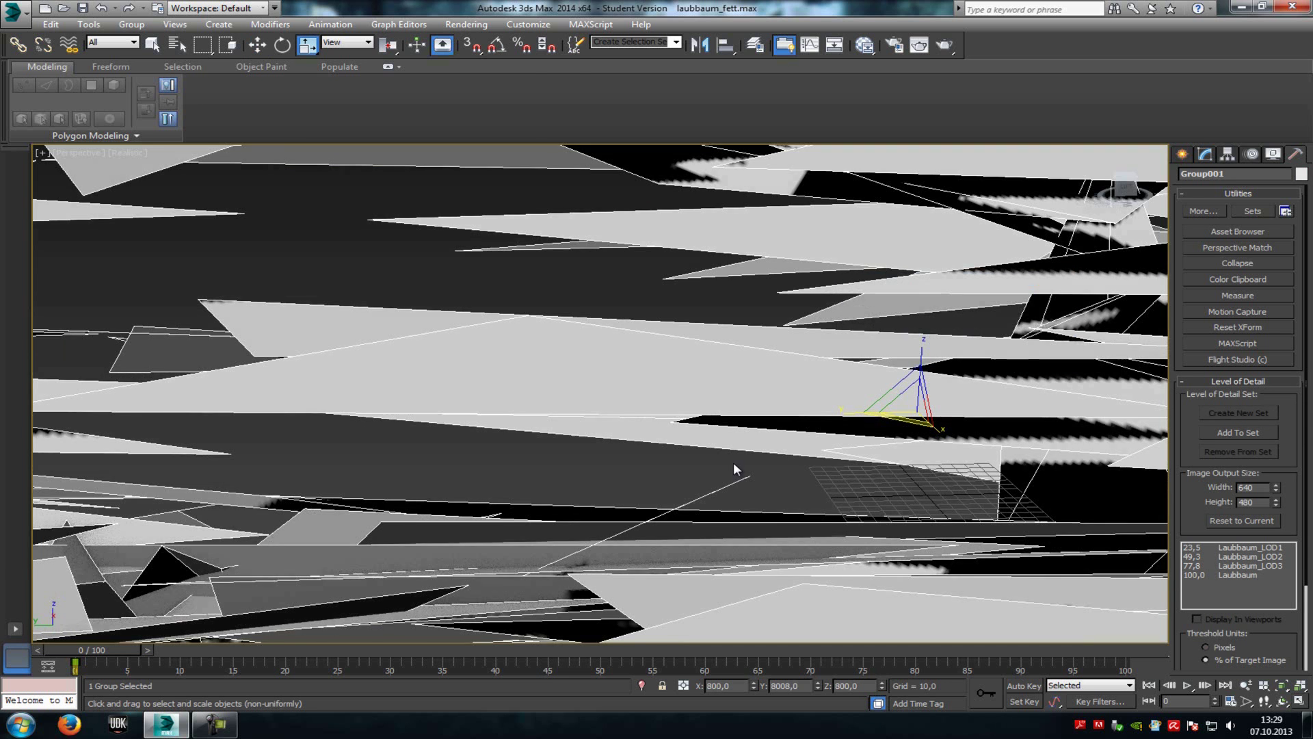
key("ctrl+z")
key("ctrl+z")
key("ctrl+z")
Step: Scale the tree group uniformly to 800 %
right_click(925, 441)
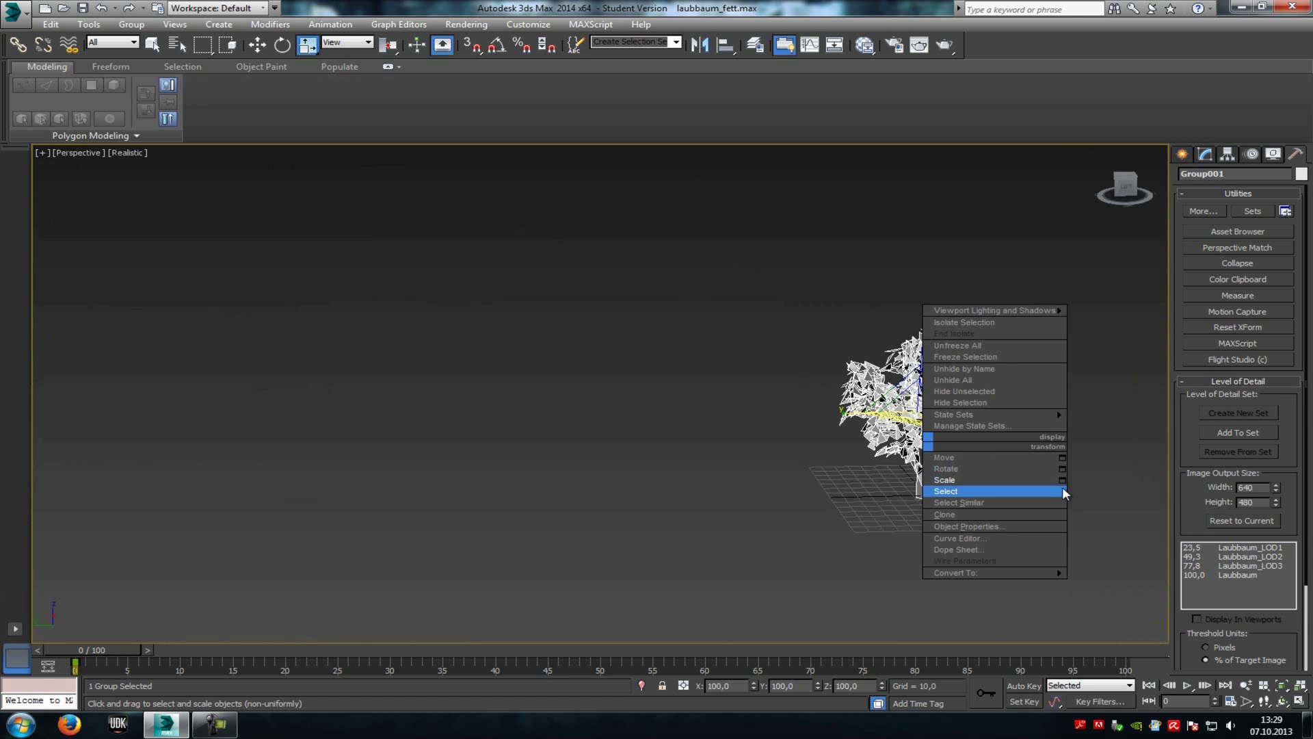
left_click(1062, 480)
type("800")
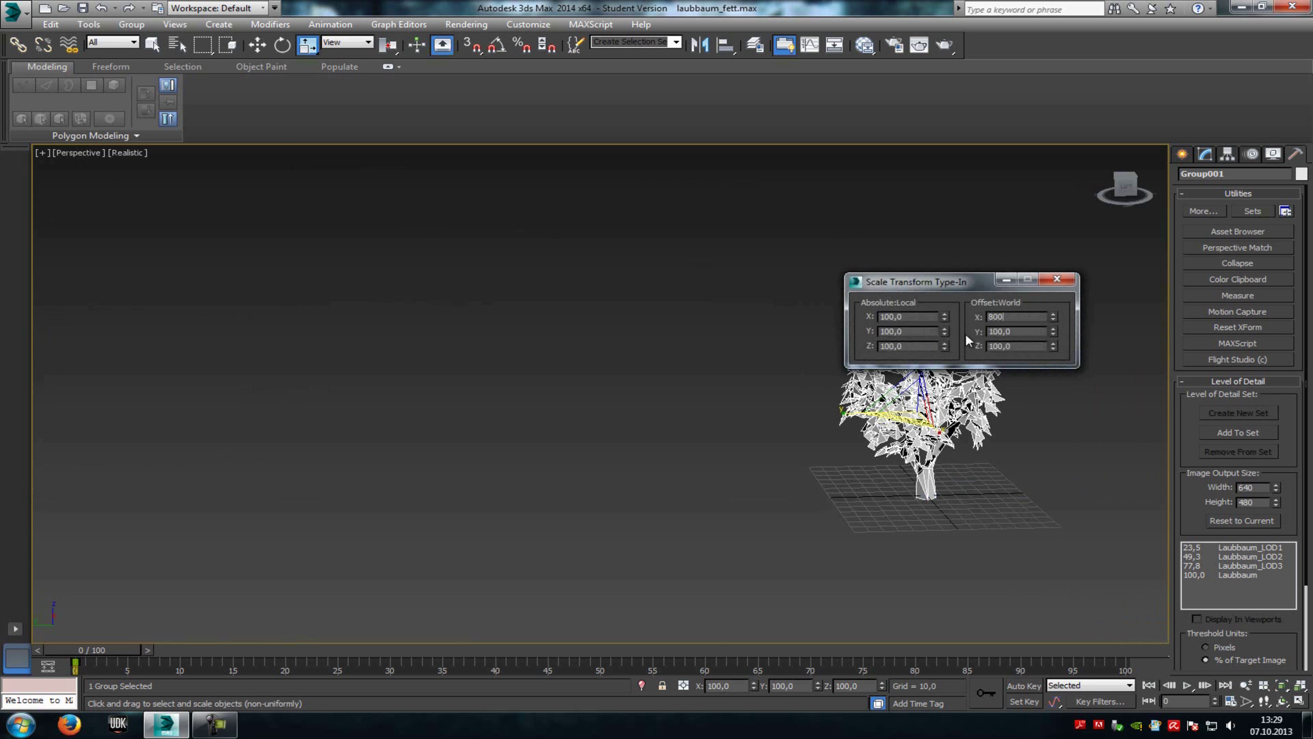
left_click(1023, 331)
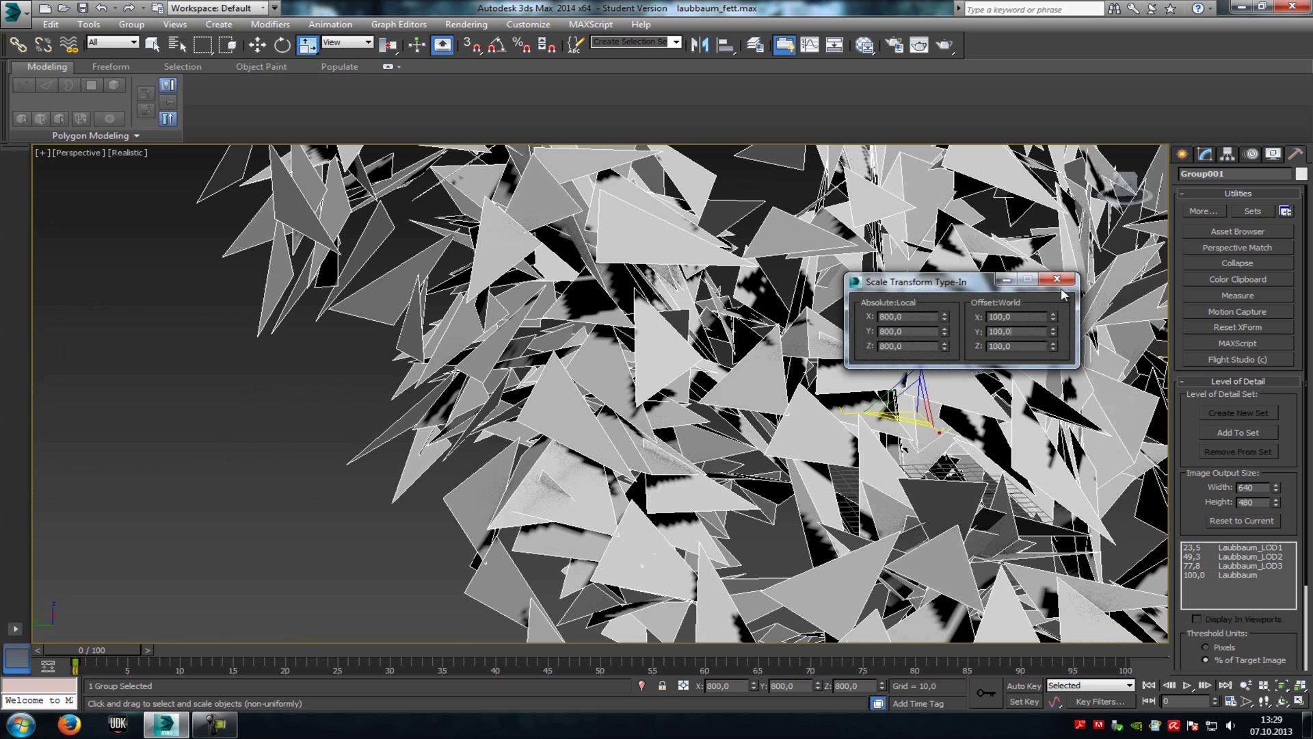
left_click(1056, 279)
Step: Move the tree group straight up along Z above the grid
right_click(1012, 330)
left_click(1023, 340)
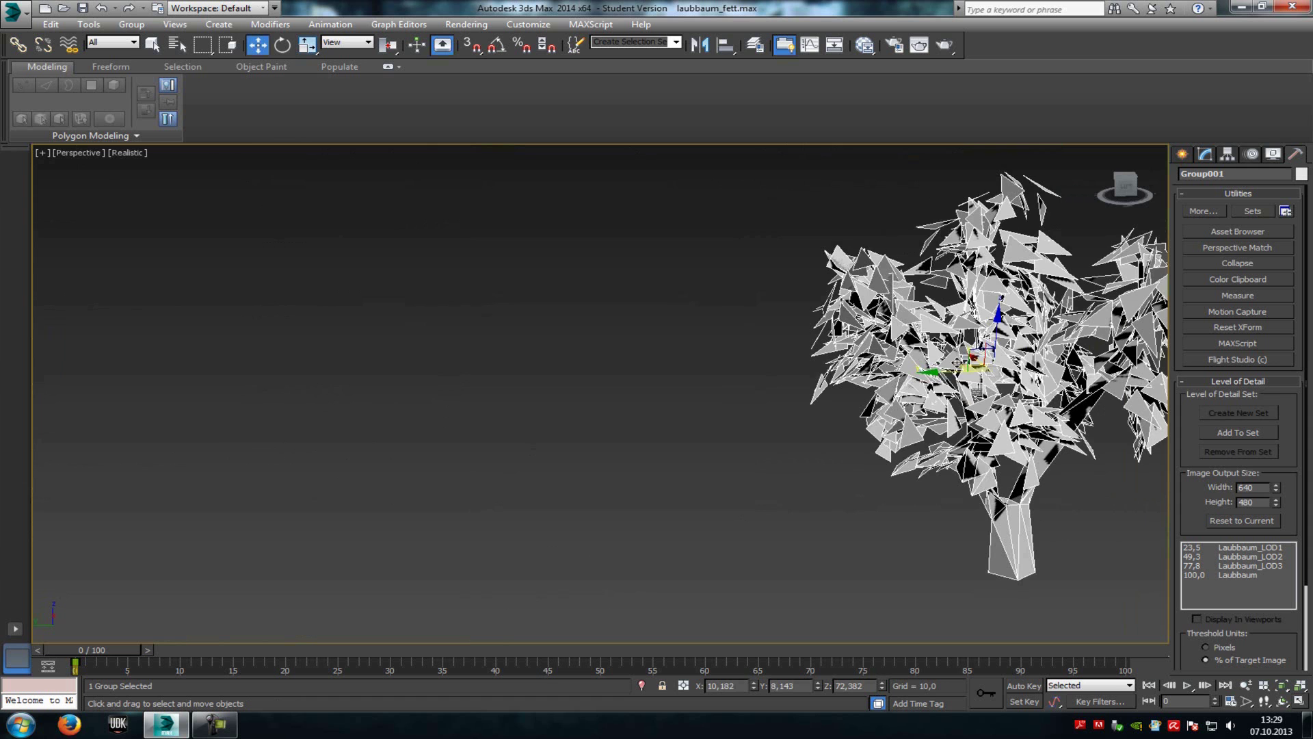
left_click_drag(1000, 326, 993, 143)
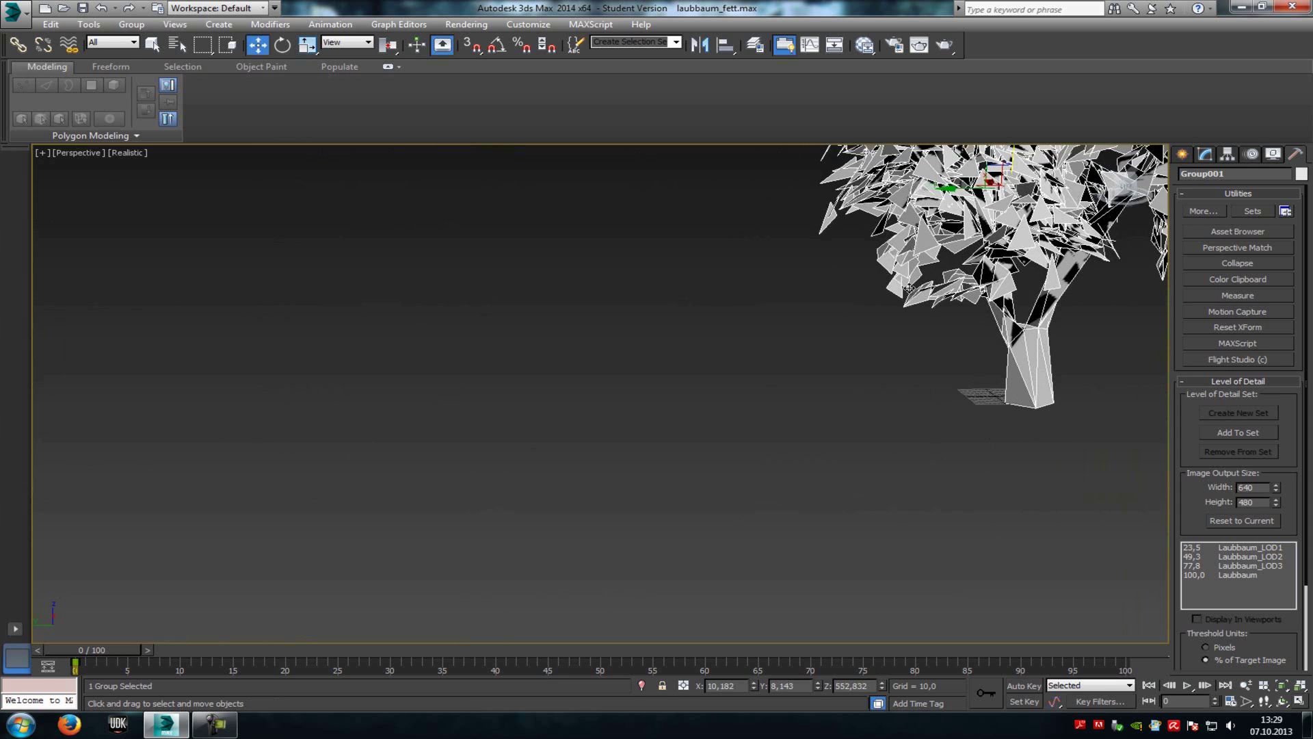
Step: Export the scene as the FBX file baumlaub on the Desktop with default FBX settings
left_click(14, 11)
left_click(35, 230)
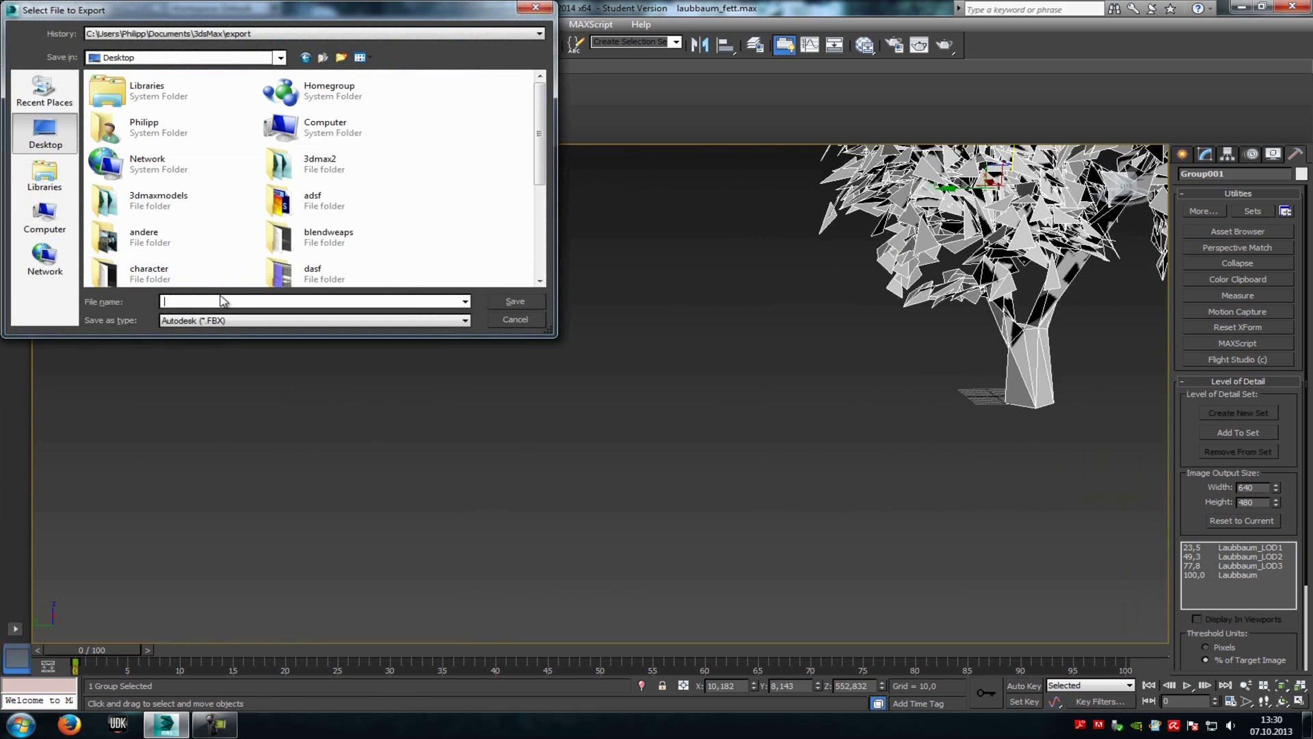
type("baumlaub")
left_click(522, 302)
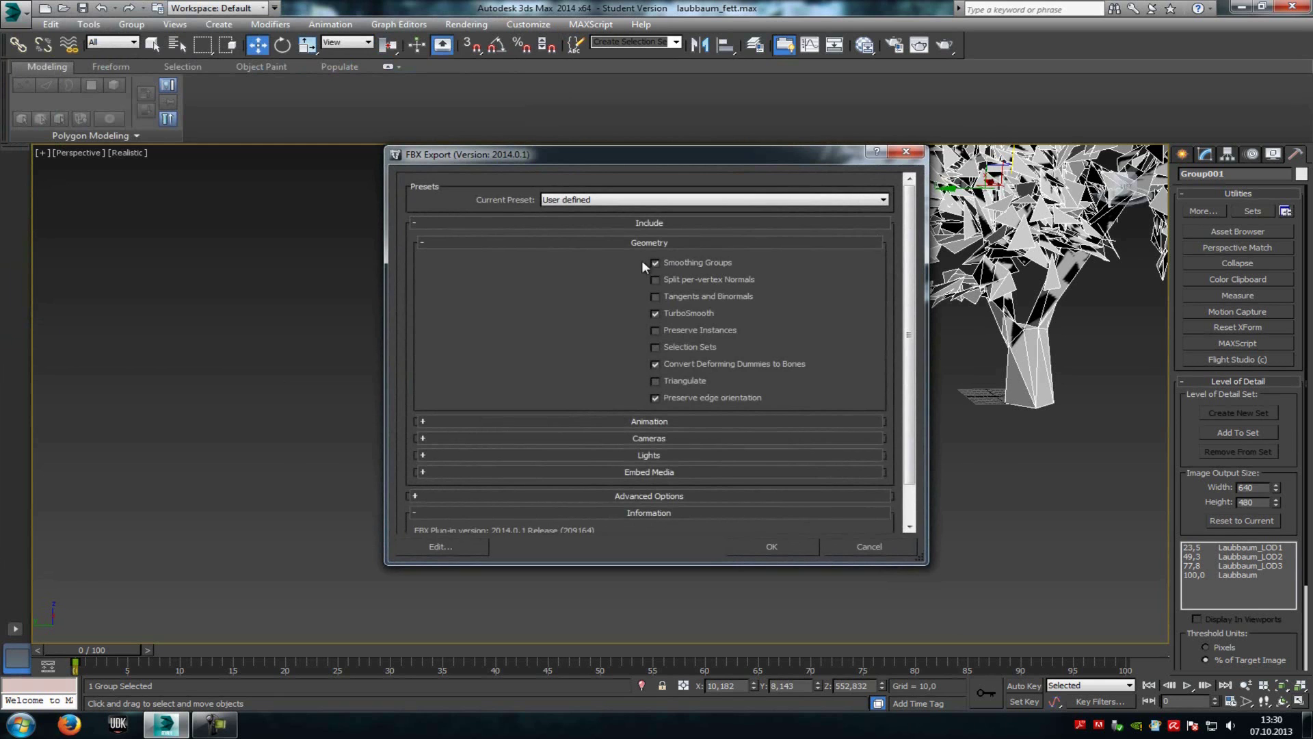
left_click(774, 547)
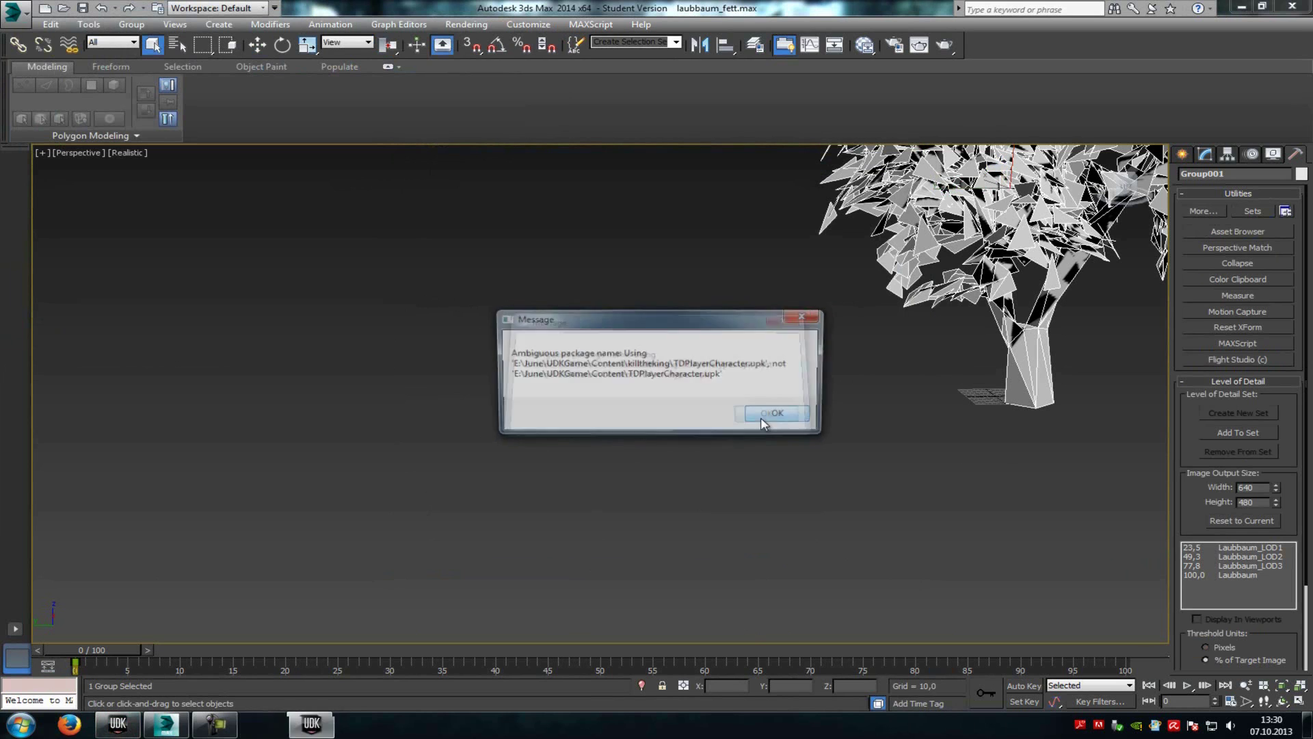
Step: Import baumlaub.fbx from the Desktop into worldpackage with mesh LODs, confirming all prompts
left_click(761, 413)
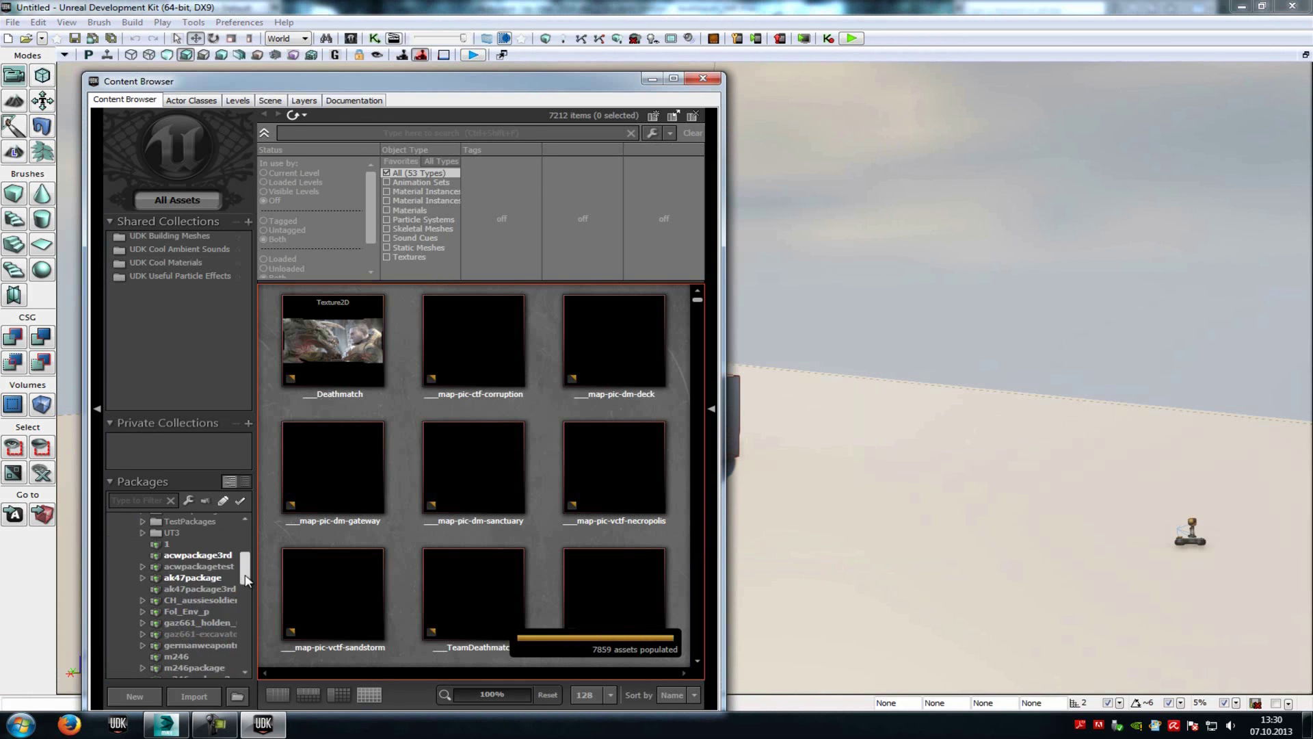
left_click(198, 638)
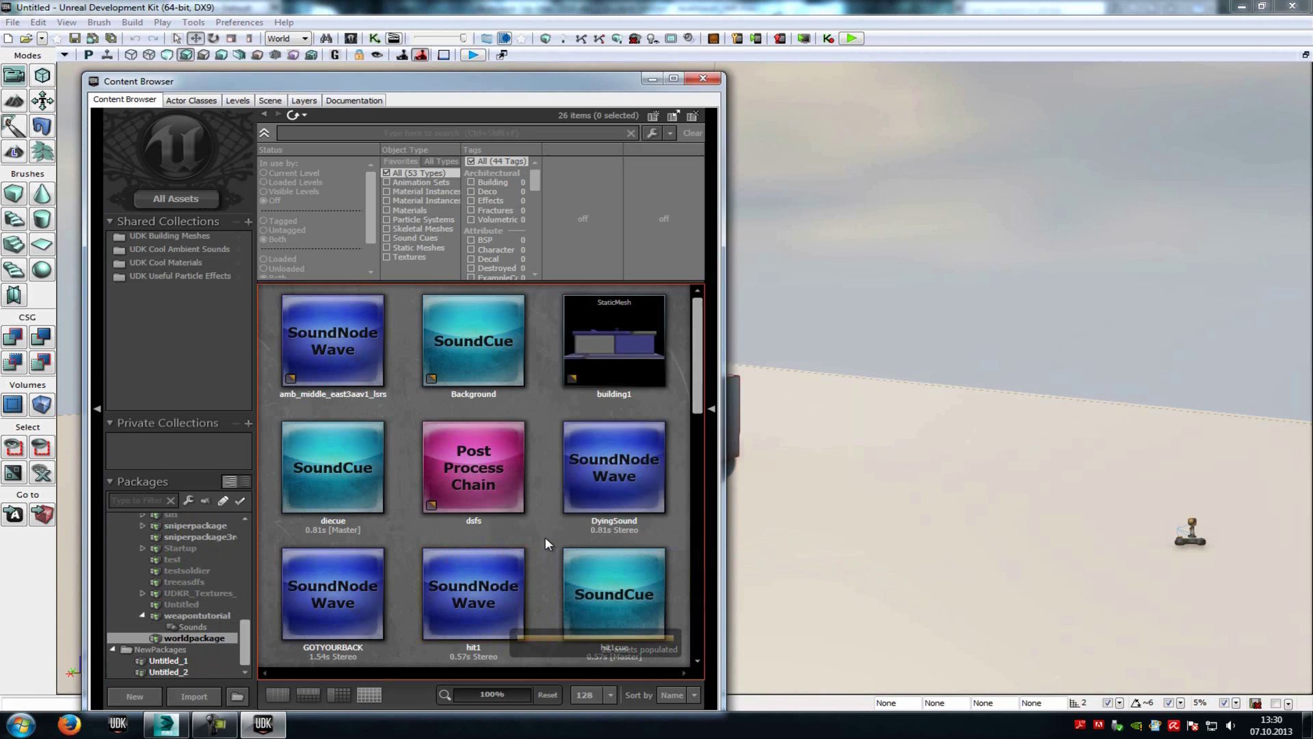
right_click(544, 537)
left_click(595, 47)
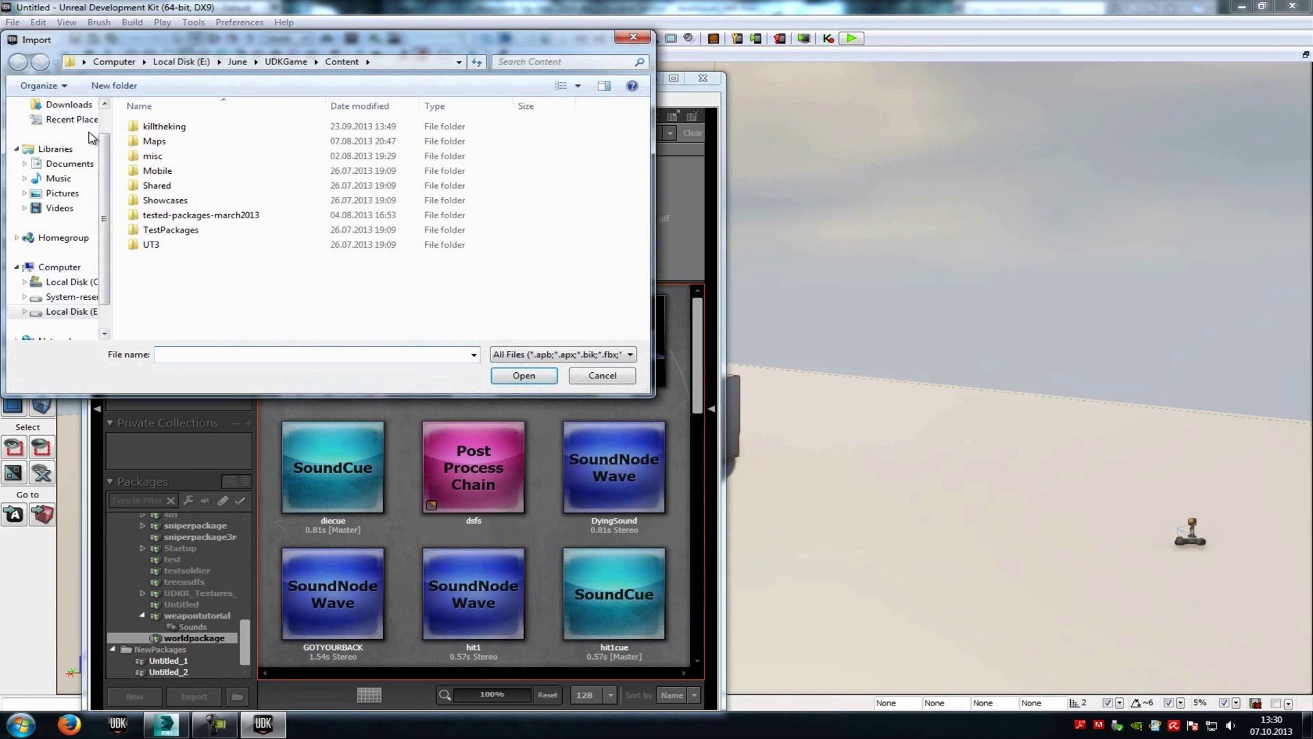
left_click(63, 125)
scroll(287, 205, "down", 5)
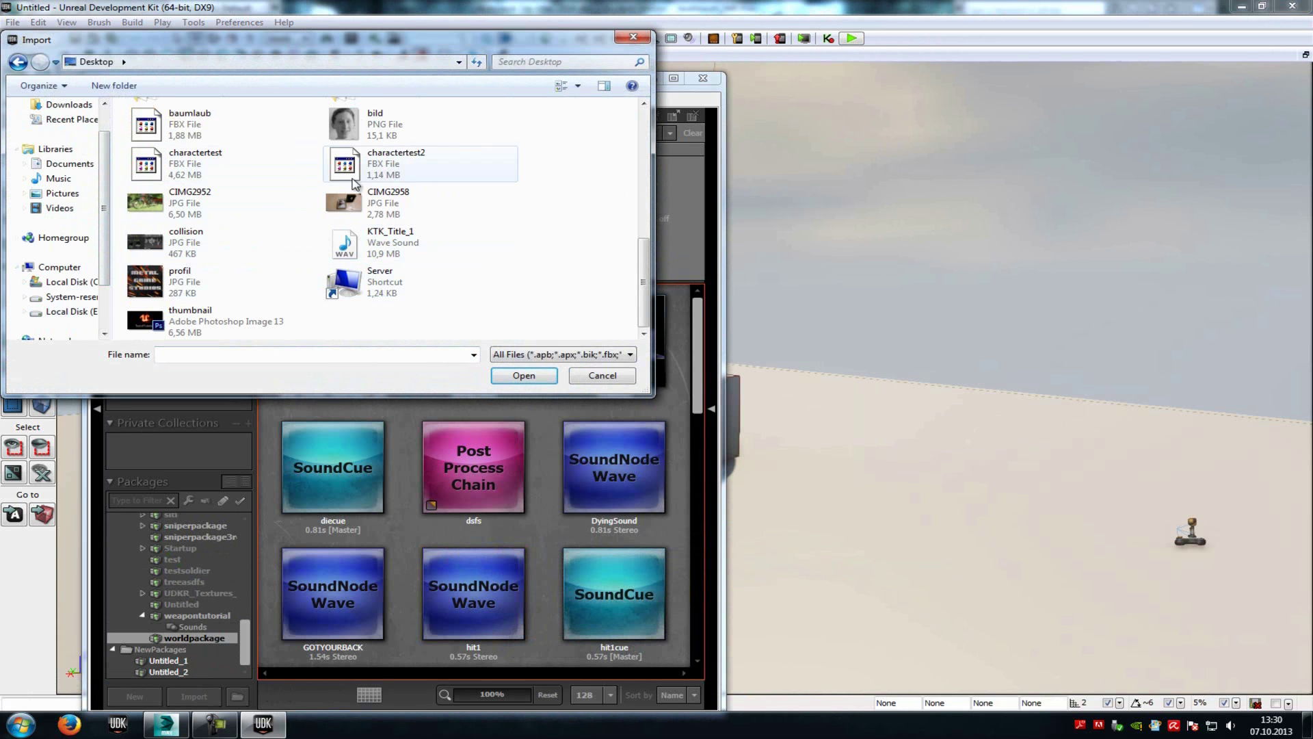
double_click(207, 129)
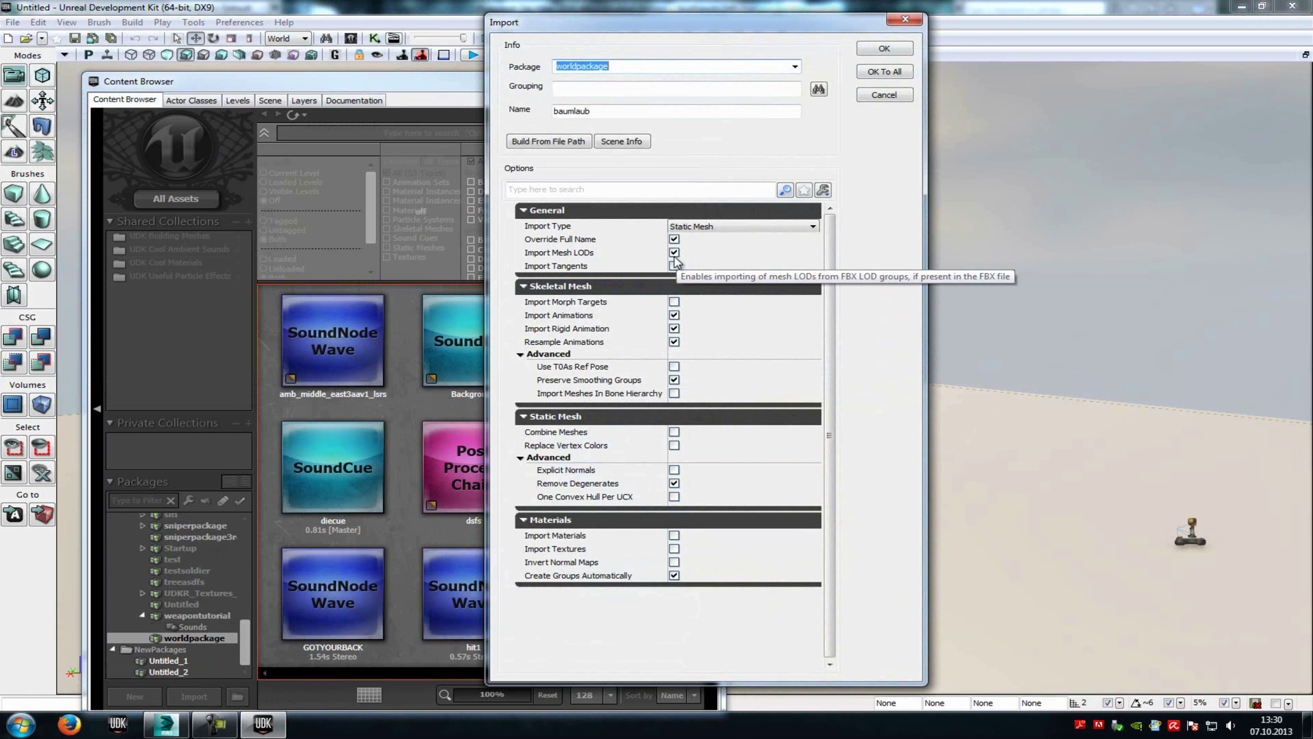
left_click(898, 71)
left_click(741, 387)
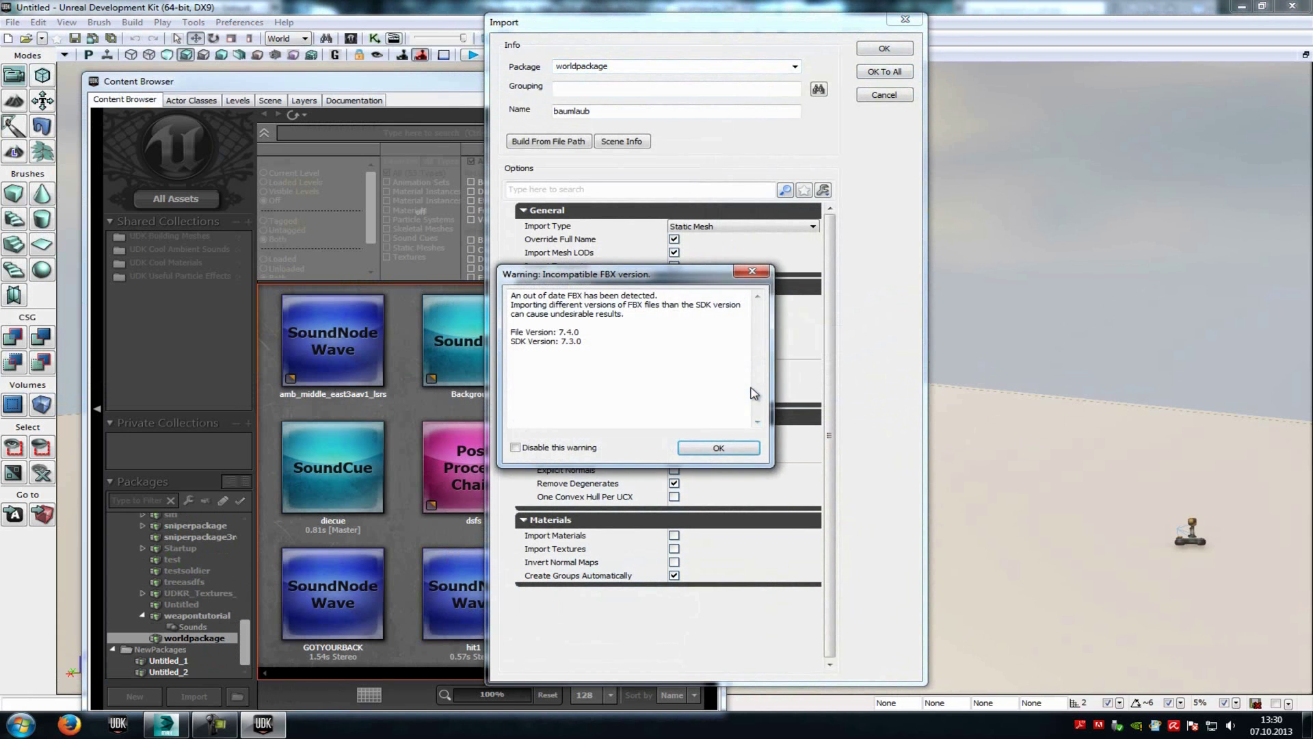
left_click(716, 453)
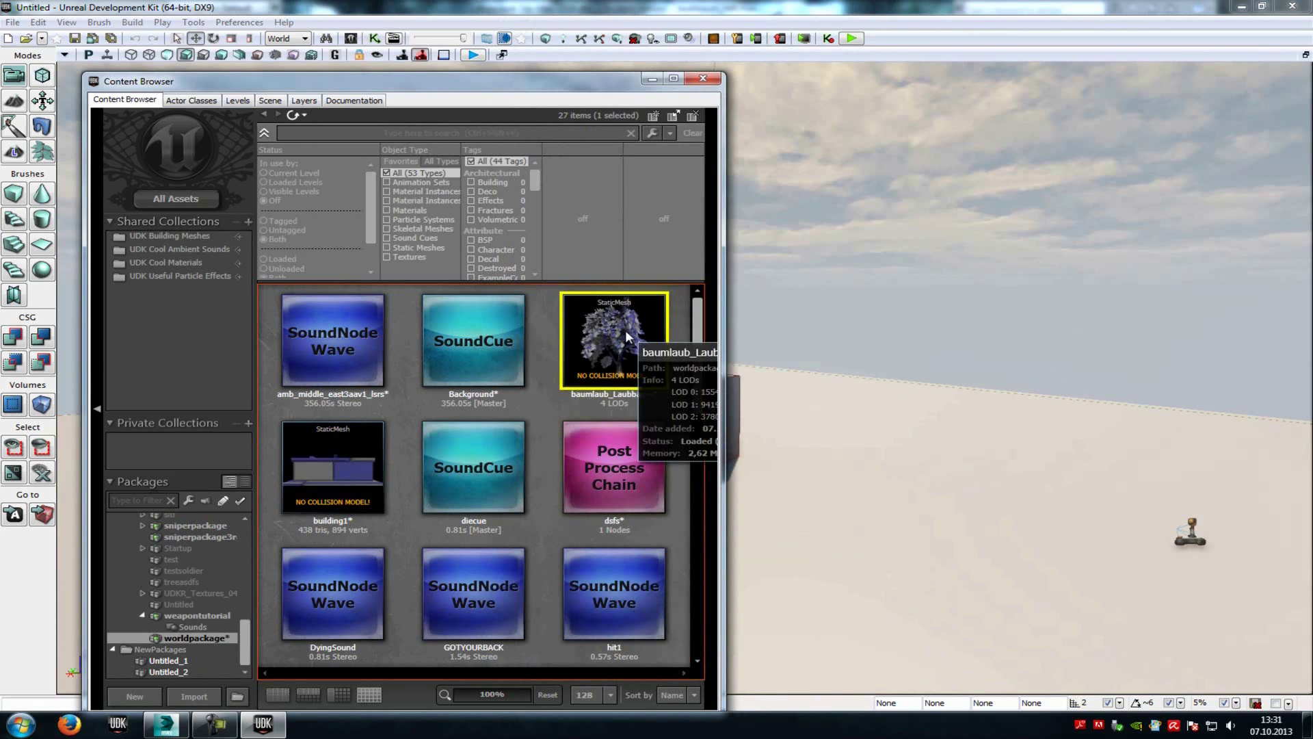
Step: Open the tree mesh in the Static Mesh Editor and inspect LODInfo entries [1] and [2]
double_click(627, 336)
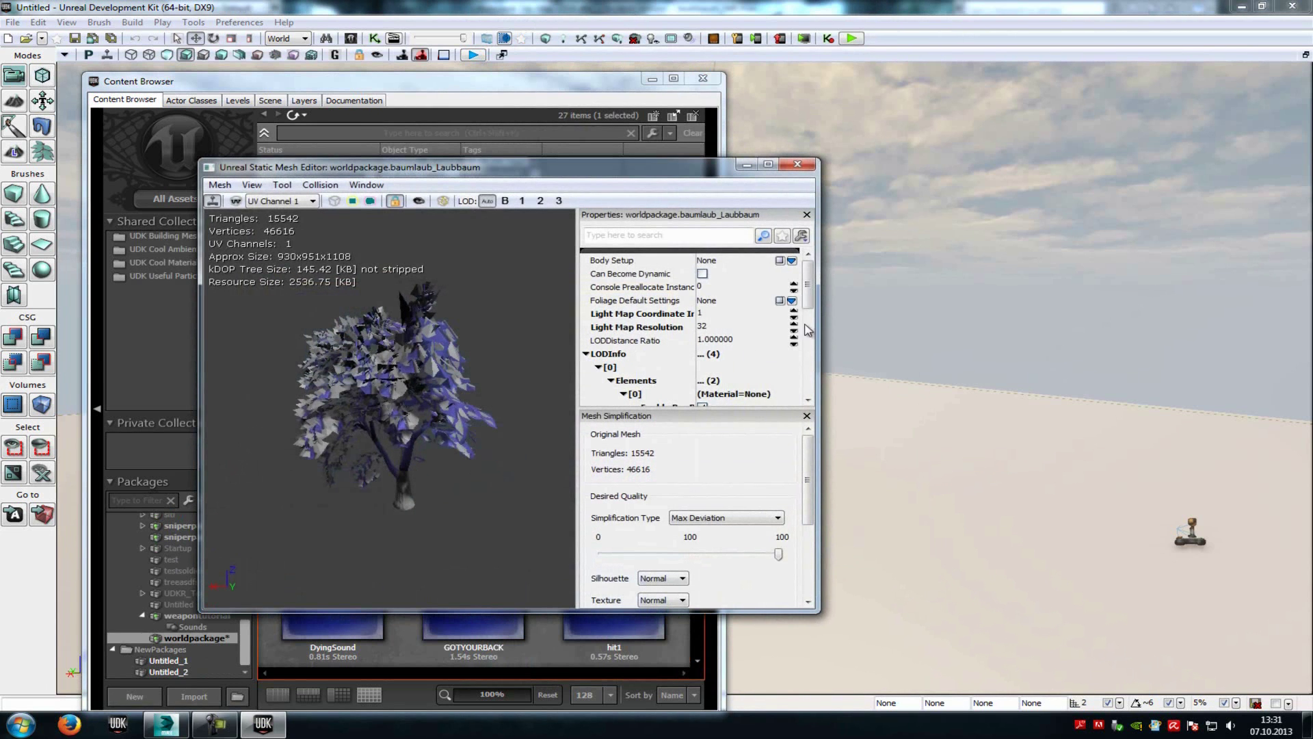
scroll(807, 330, "down", 3)
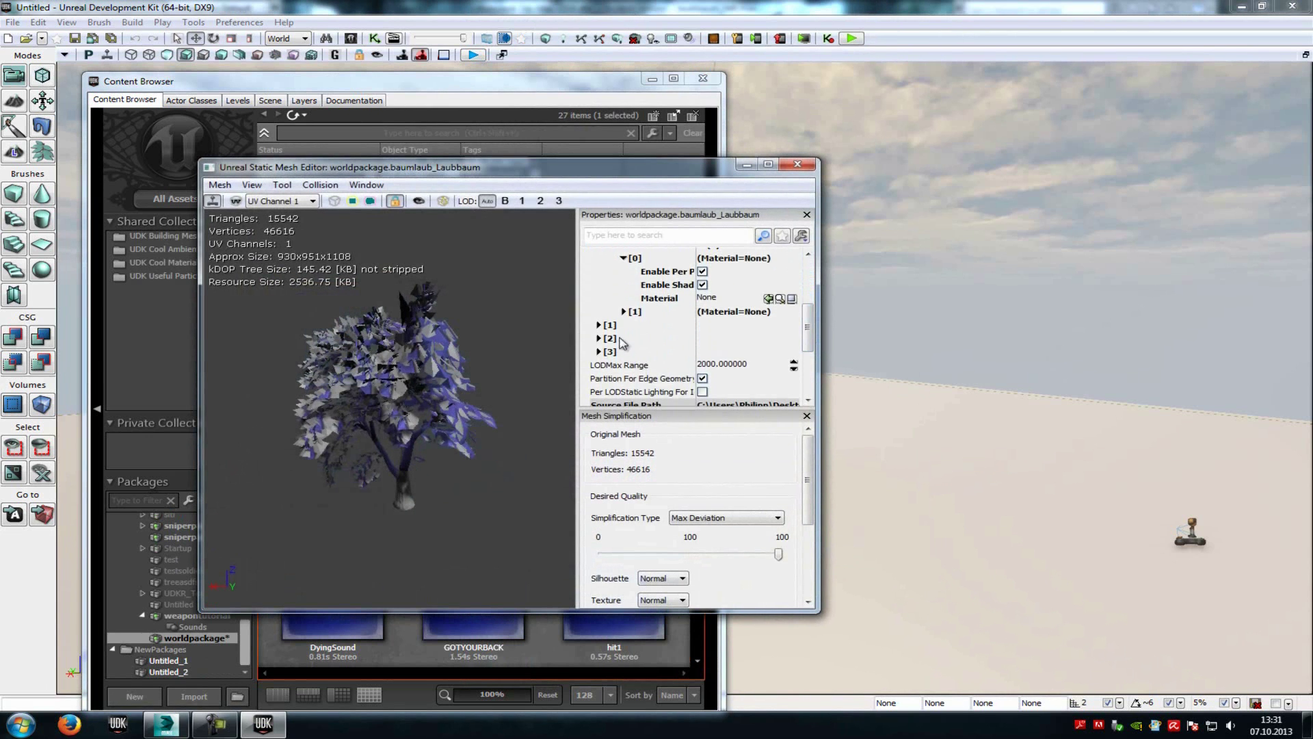
scroll(638, 344, "up", 1)
scroll(641, 343, "up", 1)
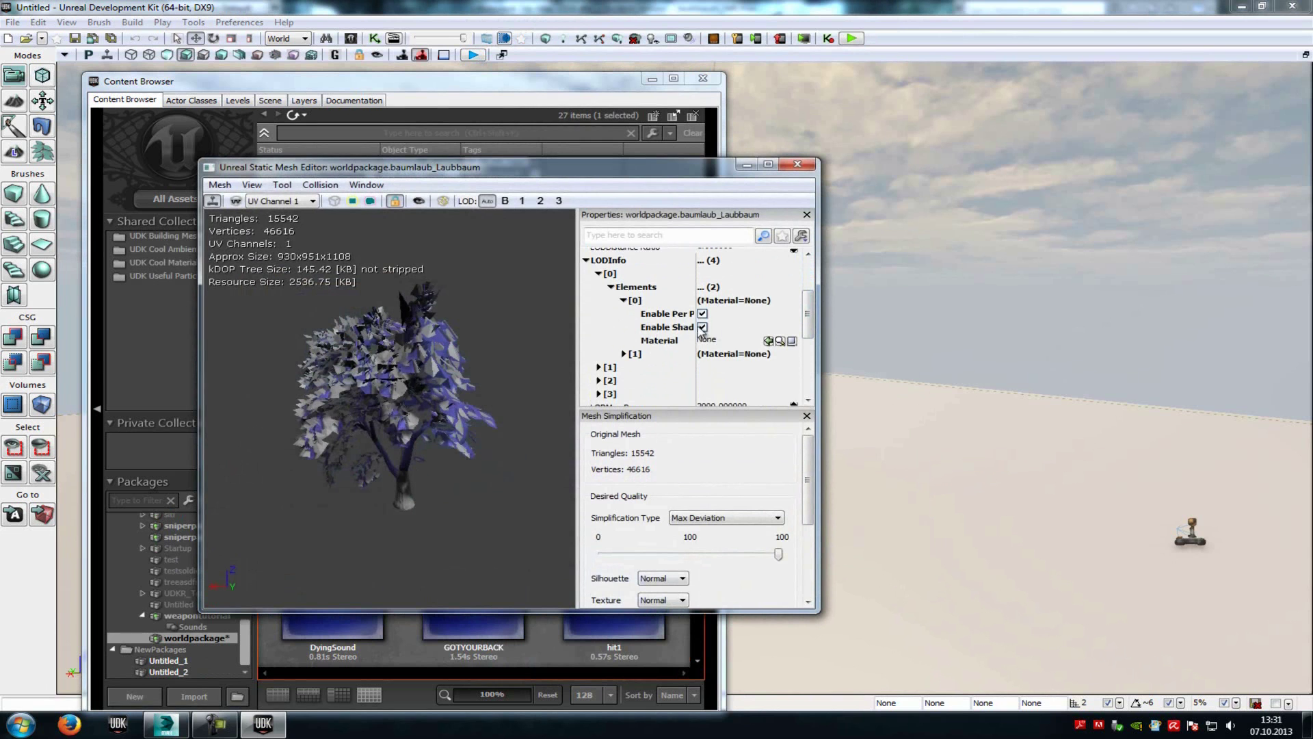
left_click(599, 354)
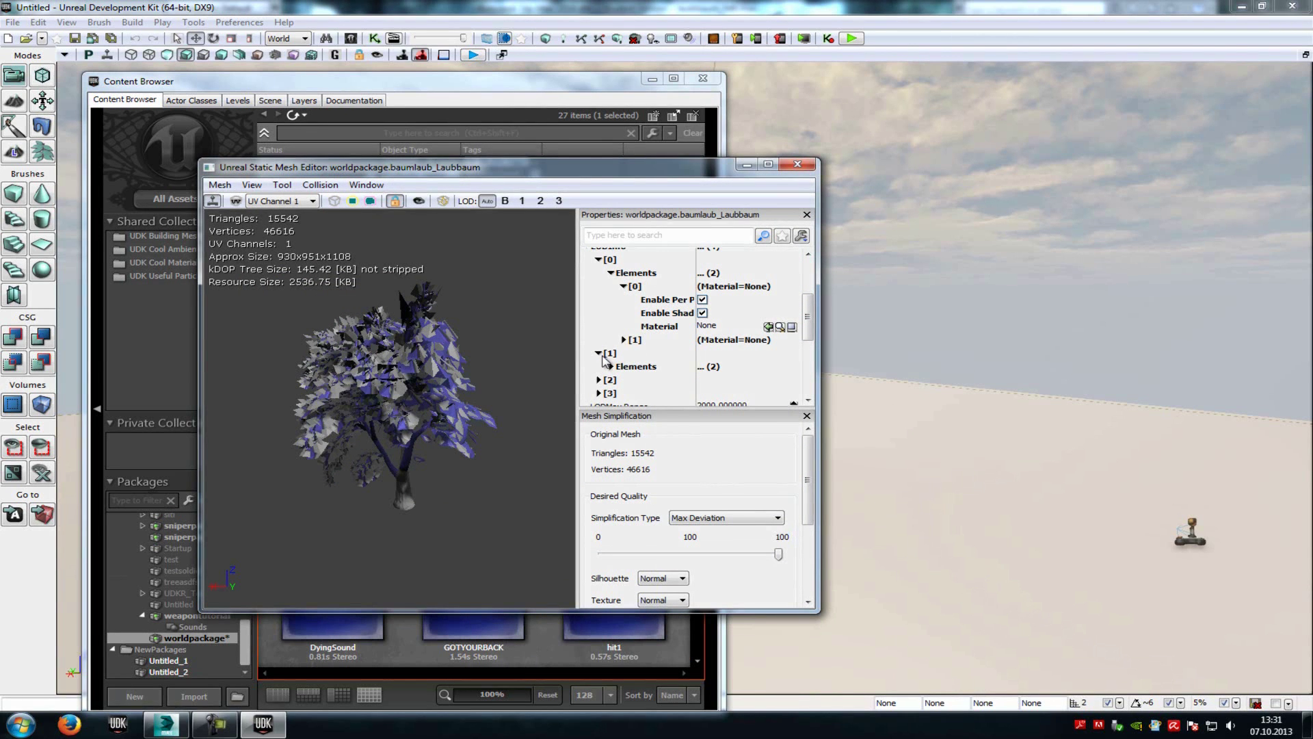
left_click(599, 353)
left_click(599, 367)
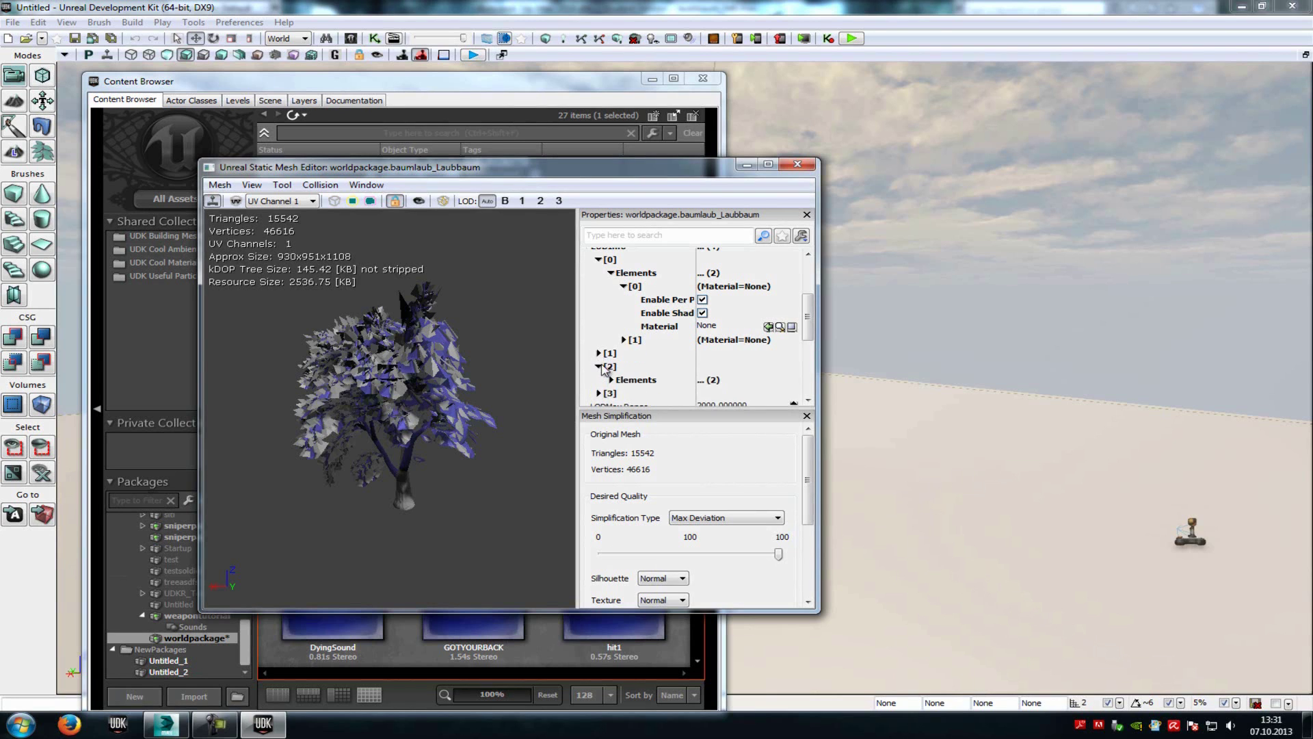
left_click(600, 367)
Step: Expand LODInfo [3] > Elements > [0] to reveal its Material slot
scroll(601, 368, "down", 1)
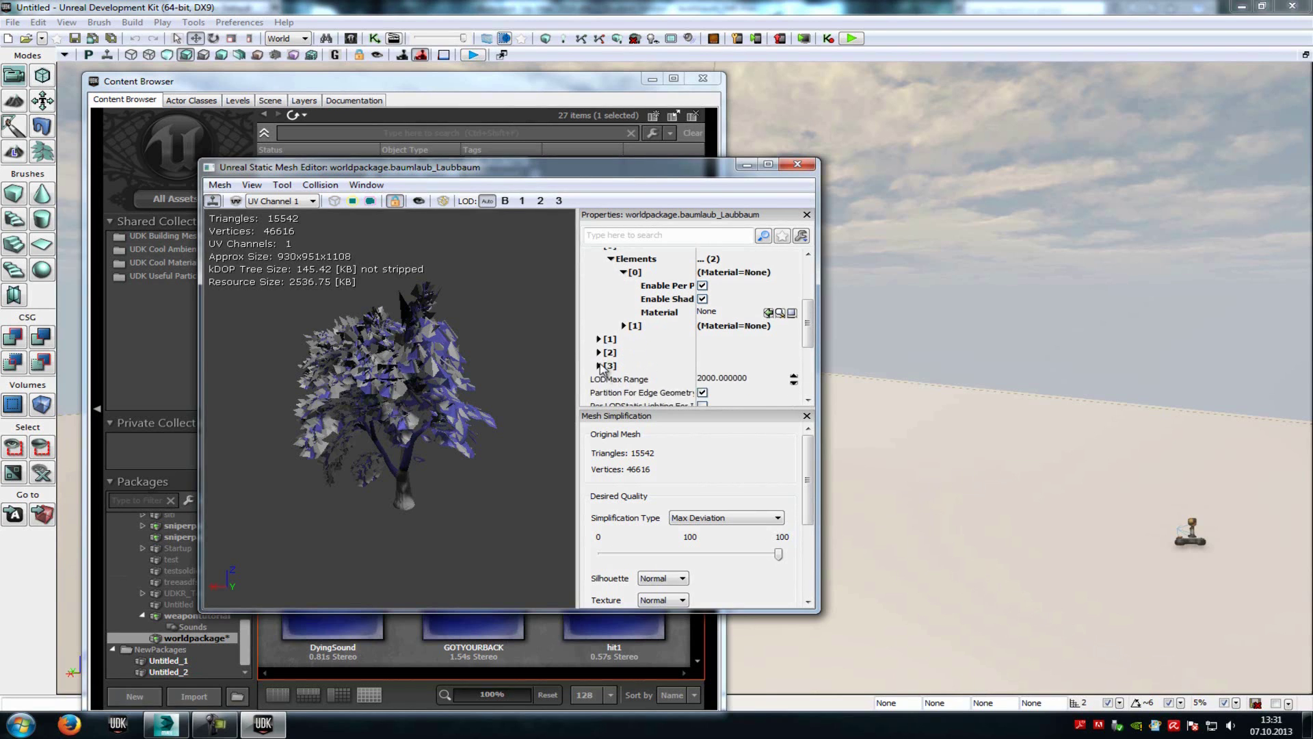
left_click(599, 367)
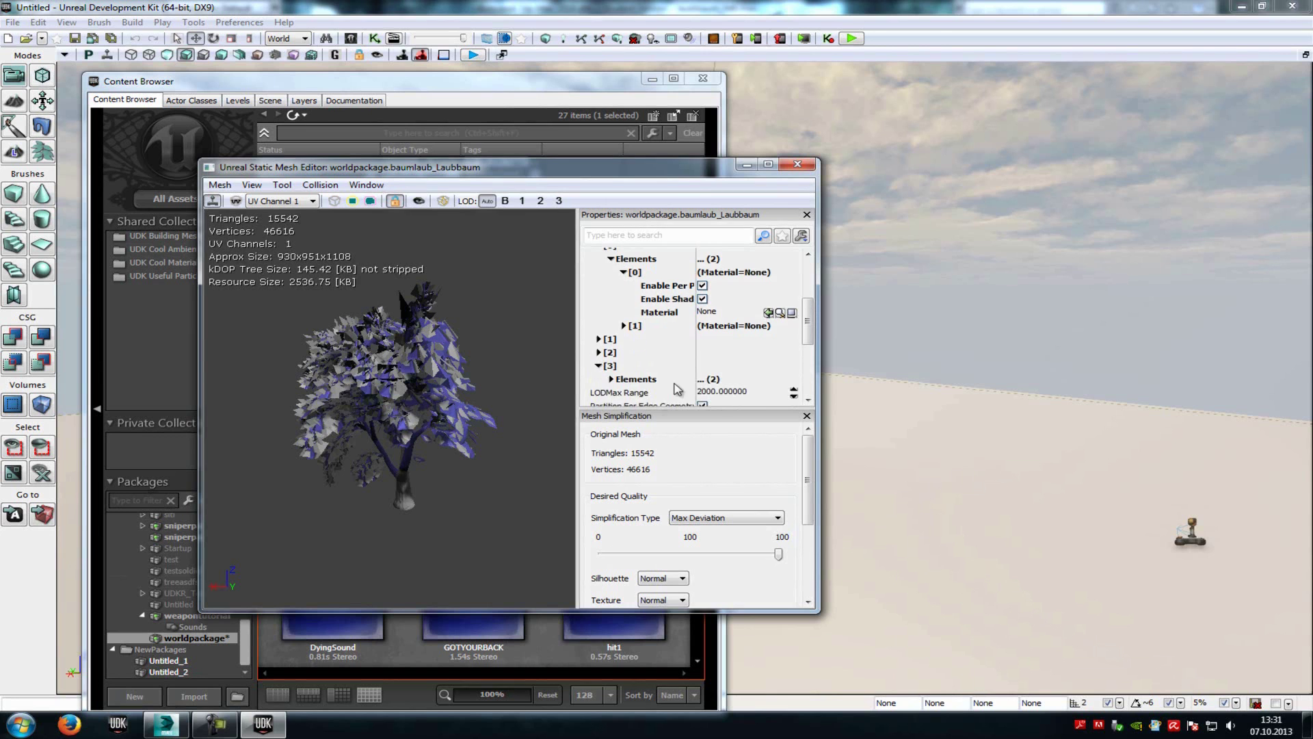
left_click(611, 379)
scroll(613, 380, "down", 3)
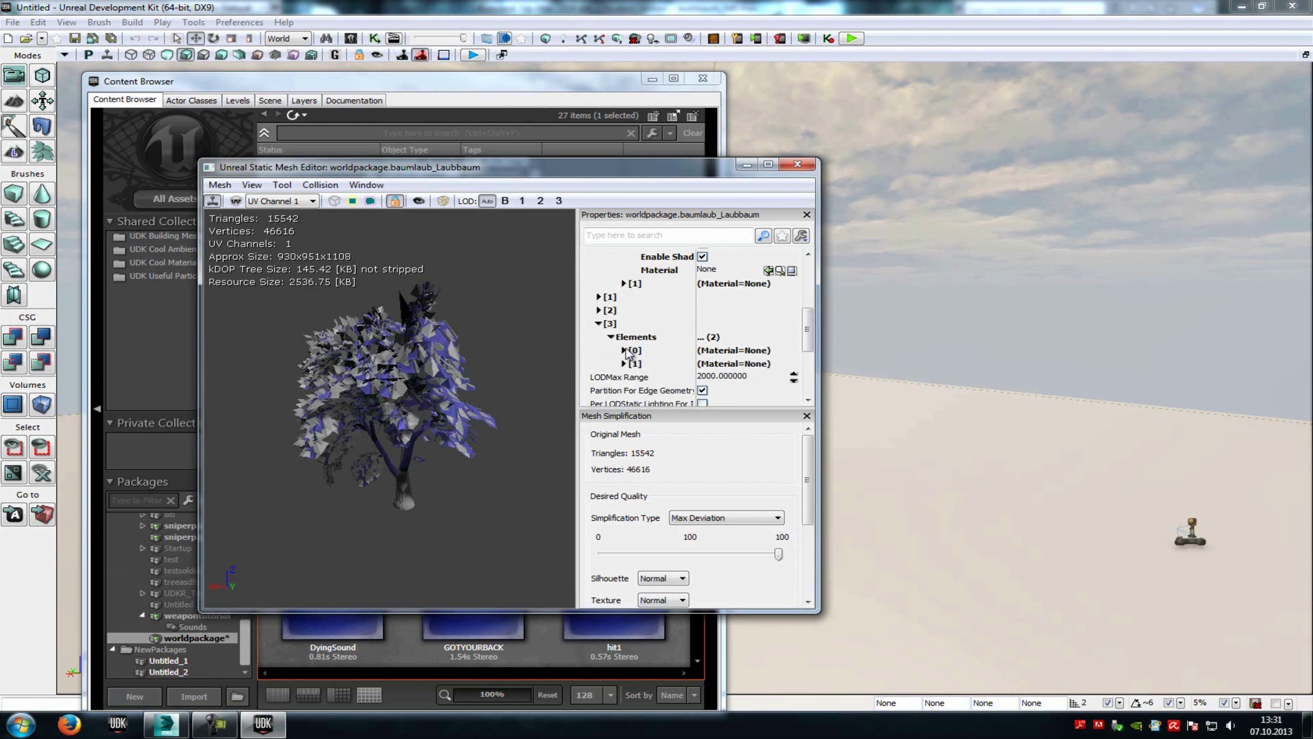
left_click(624, 350)
scroll(690, 352, "up", 3)
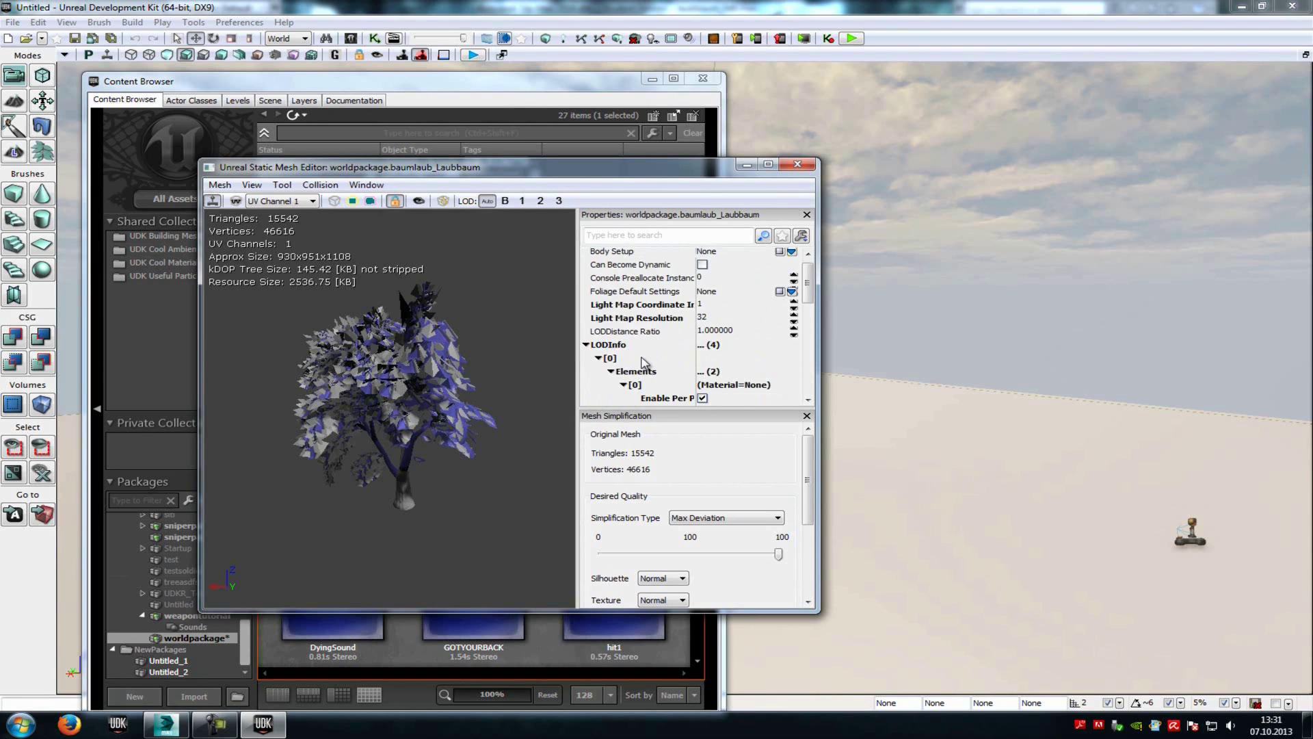
scroll(739, 367, "down", 1)
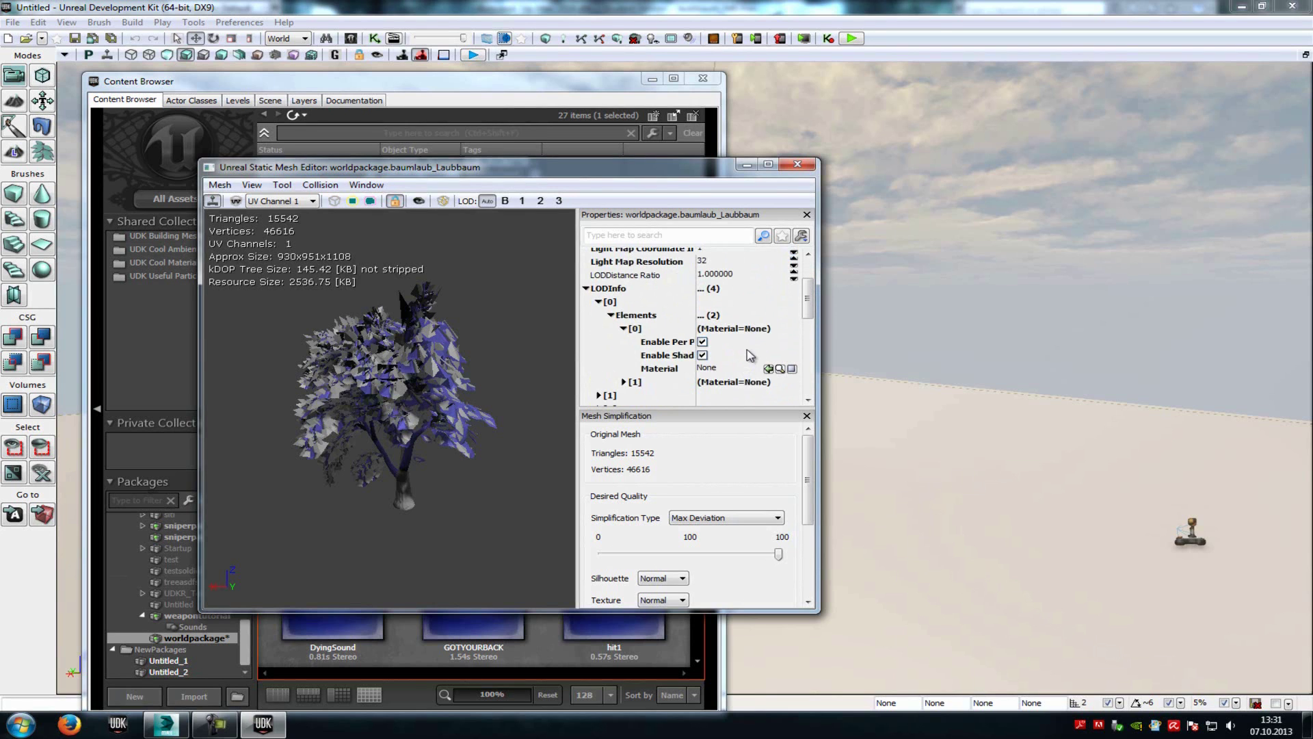
scroll(752, 355, "down", 3)
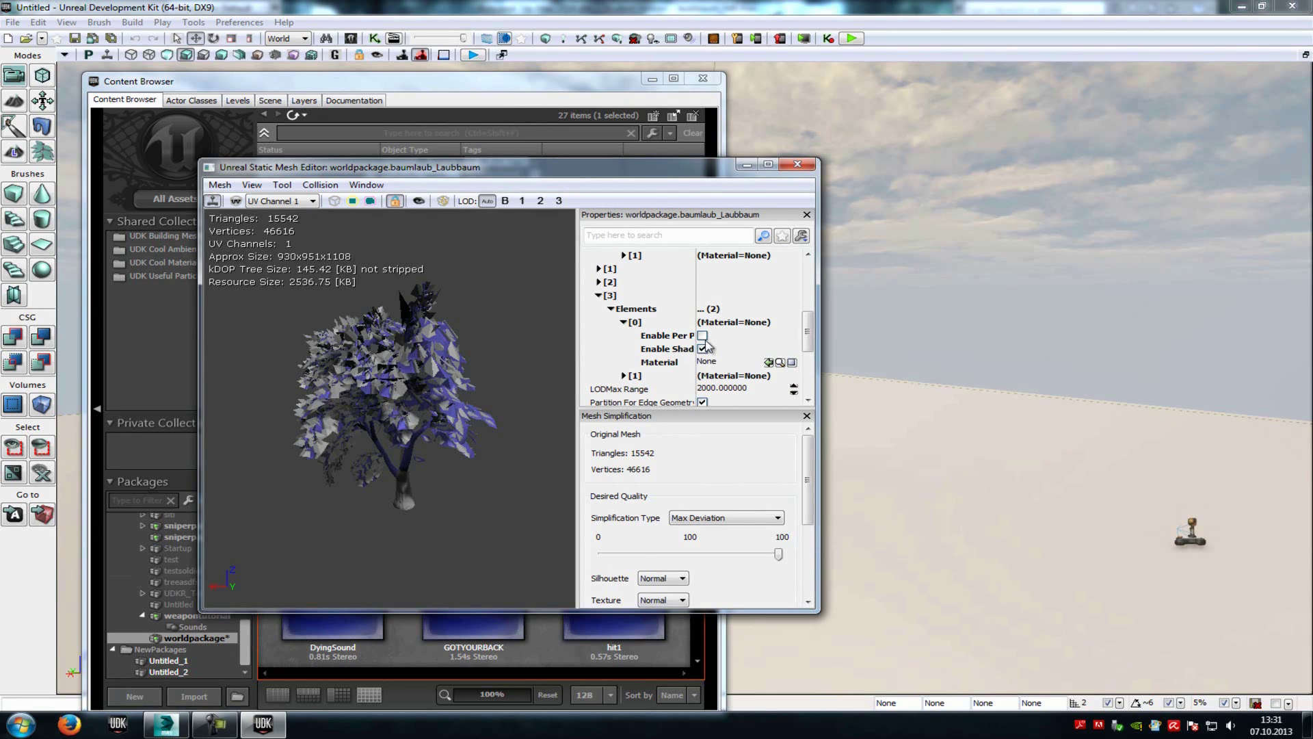
Step: Select tex_laubbaum_diff_Mat and assign it to element [0] of LOD [0]
left_click(599, 296)
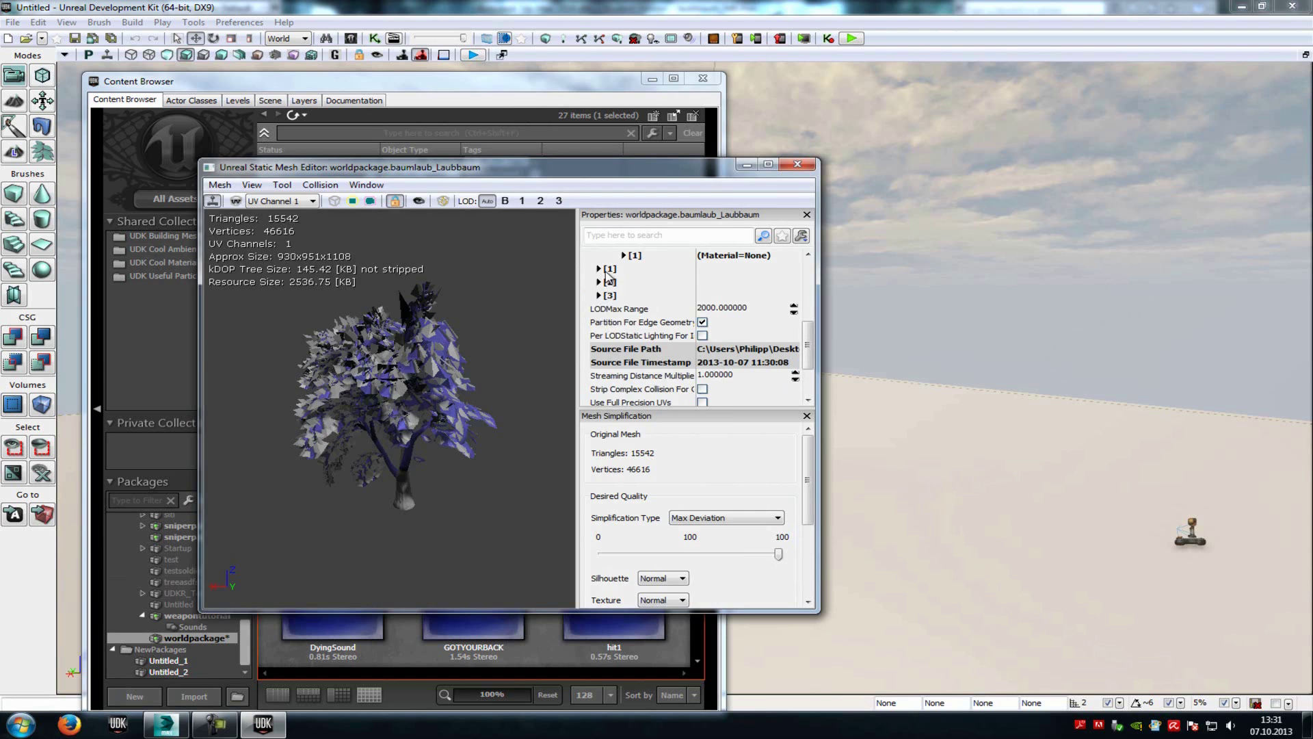
left_click(550, 88)
left_click_drag(694, 360, 695, 574)
left_click(498, 527)
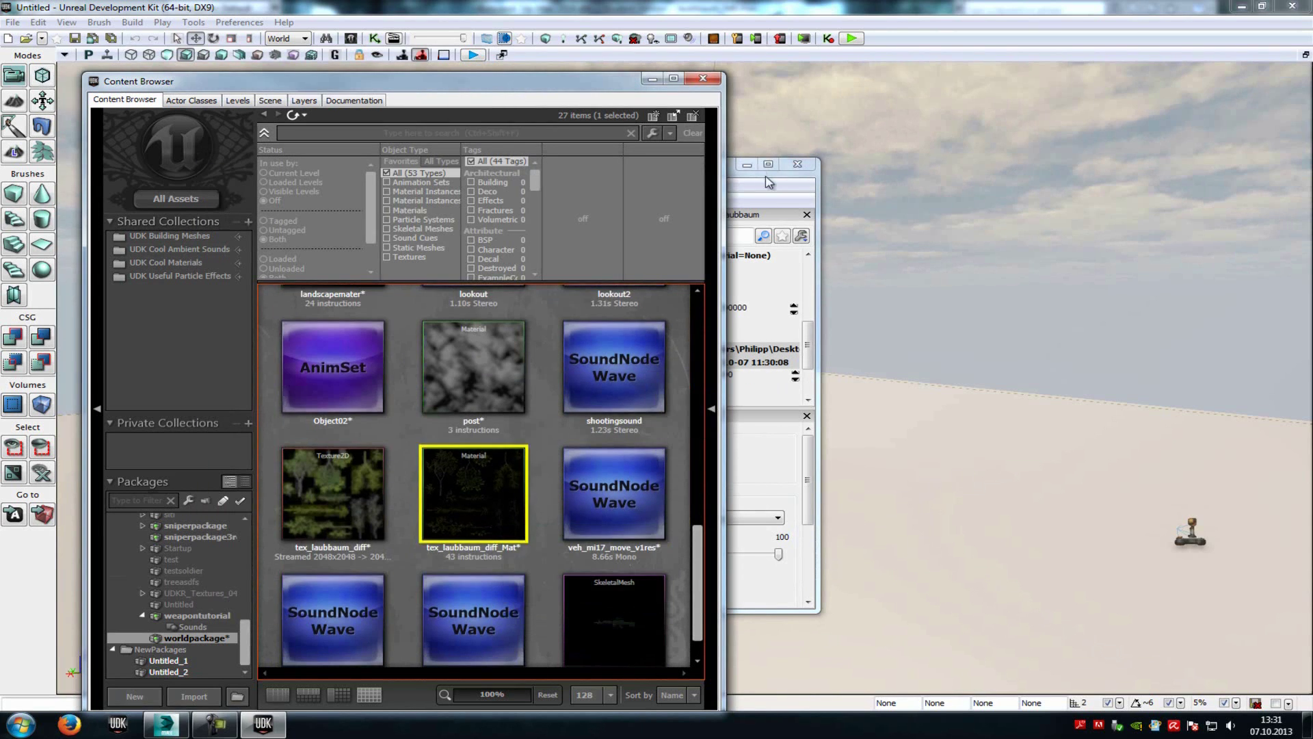
left_click(770, 182)
left_click(751, 334)
left_click(774, 368)
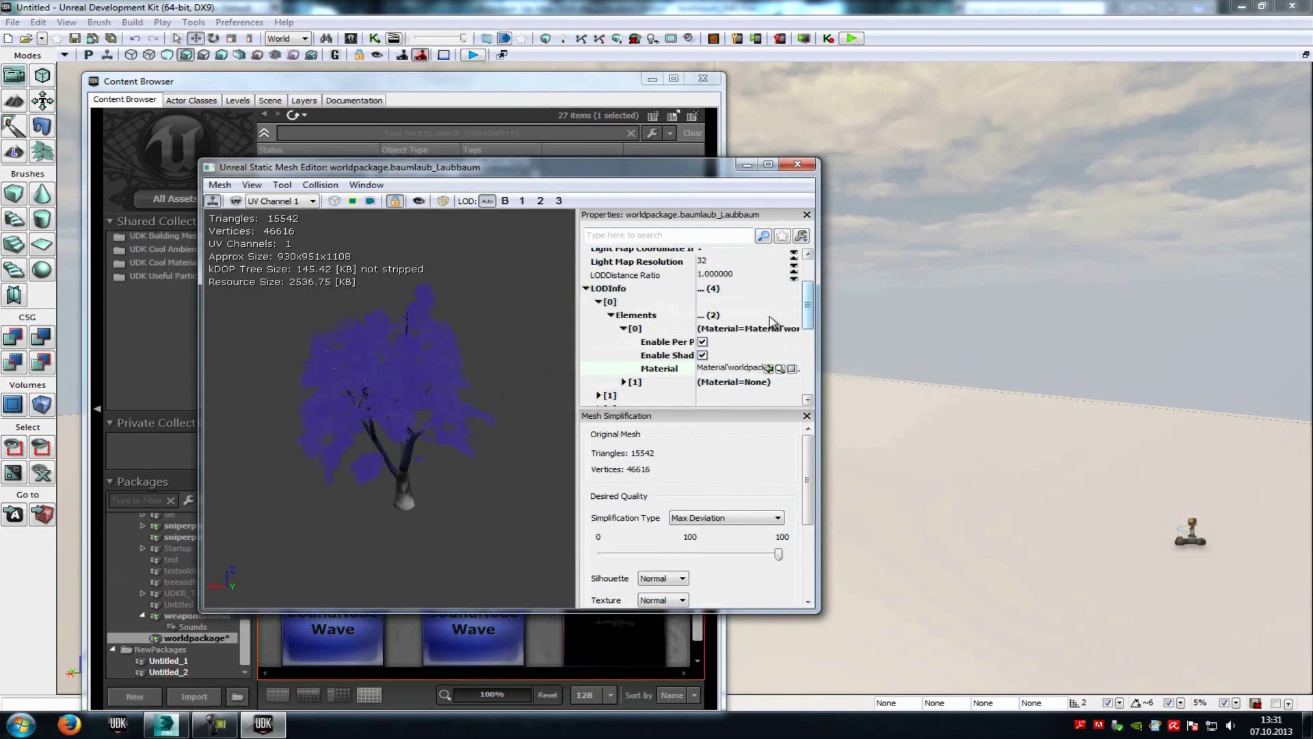
Step: Assign the laubbaum material to elements [1] and [0] of LOD [1]
scroll(618, 333, "down", 2)
left_click(598, 318)
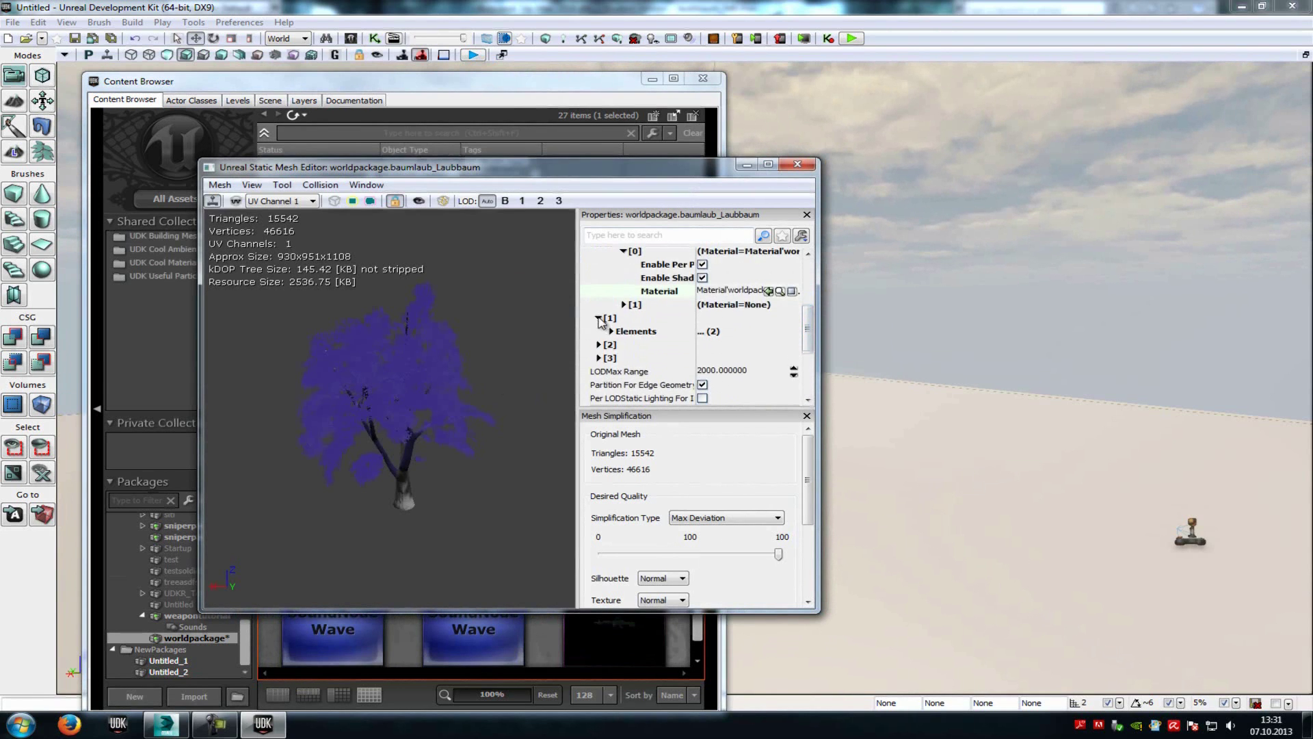
scroll(646, 331, "up", 2)
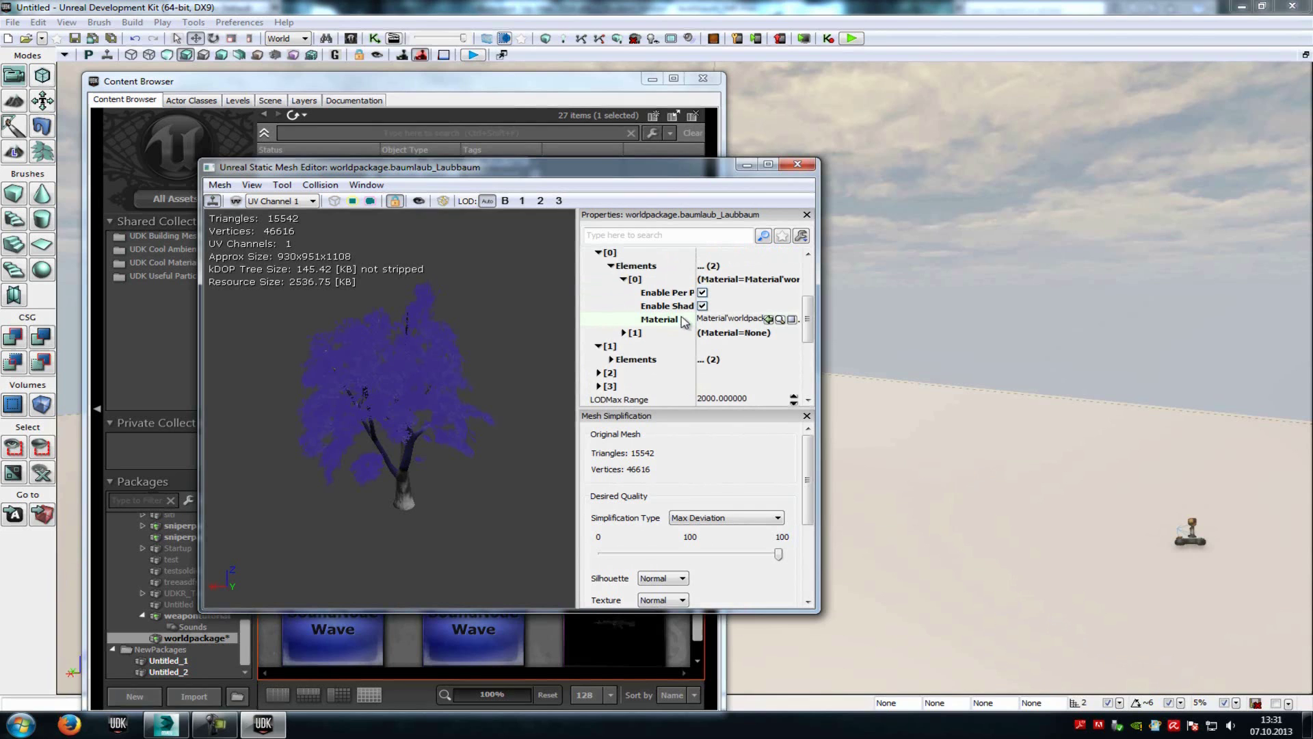
left_click(610, 359)
left_click(624, 386)
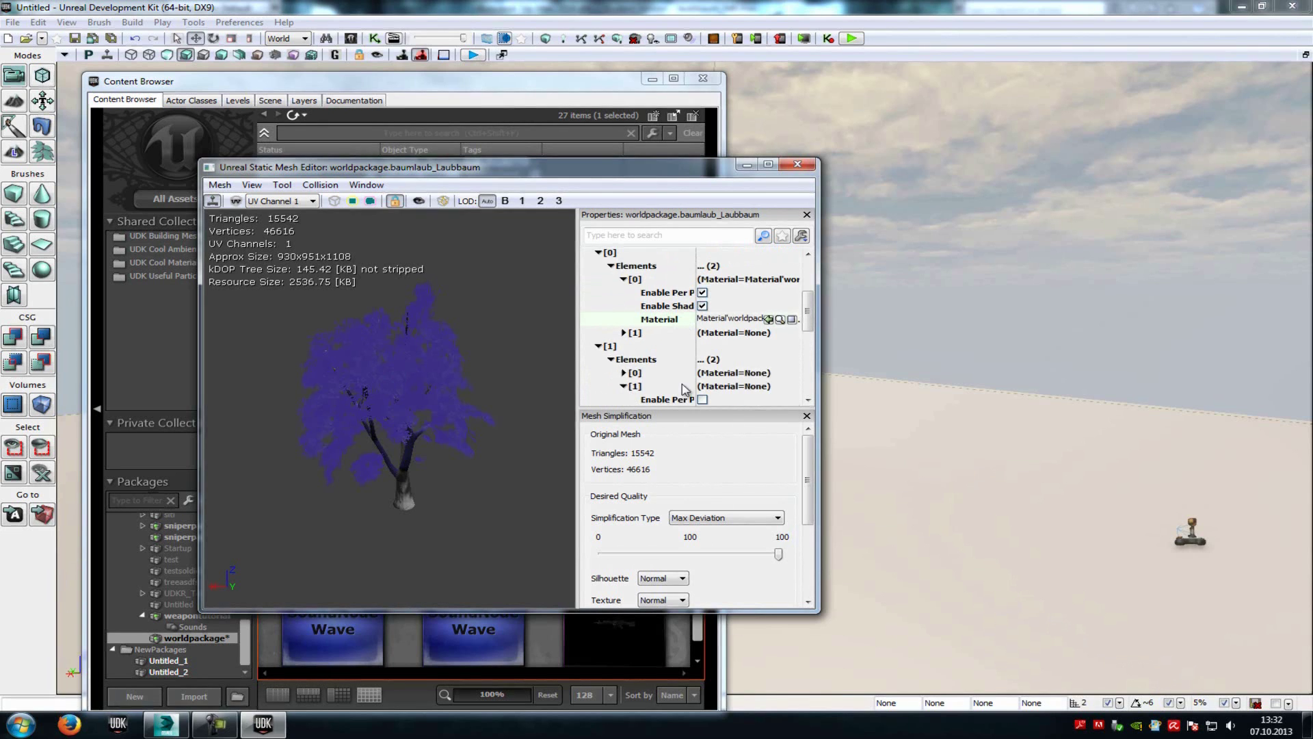
scroll(752, 384, "down", 3)
left_click(769, 384)
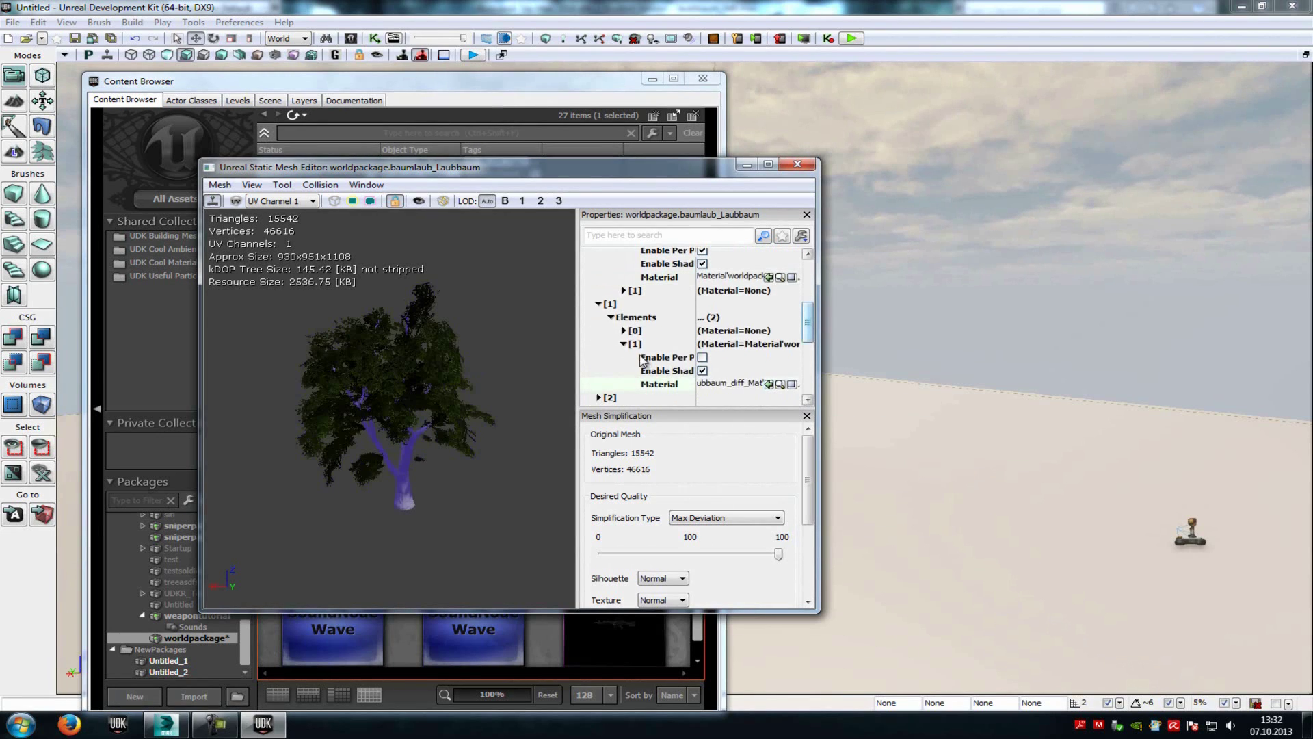
left_click(623, 331)
left_click(768, 371)
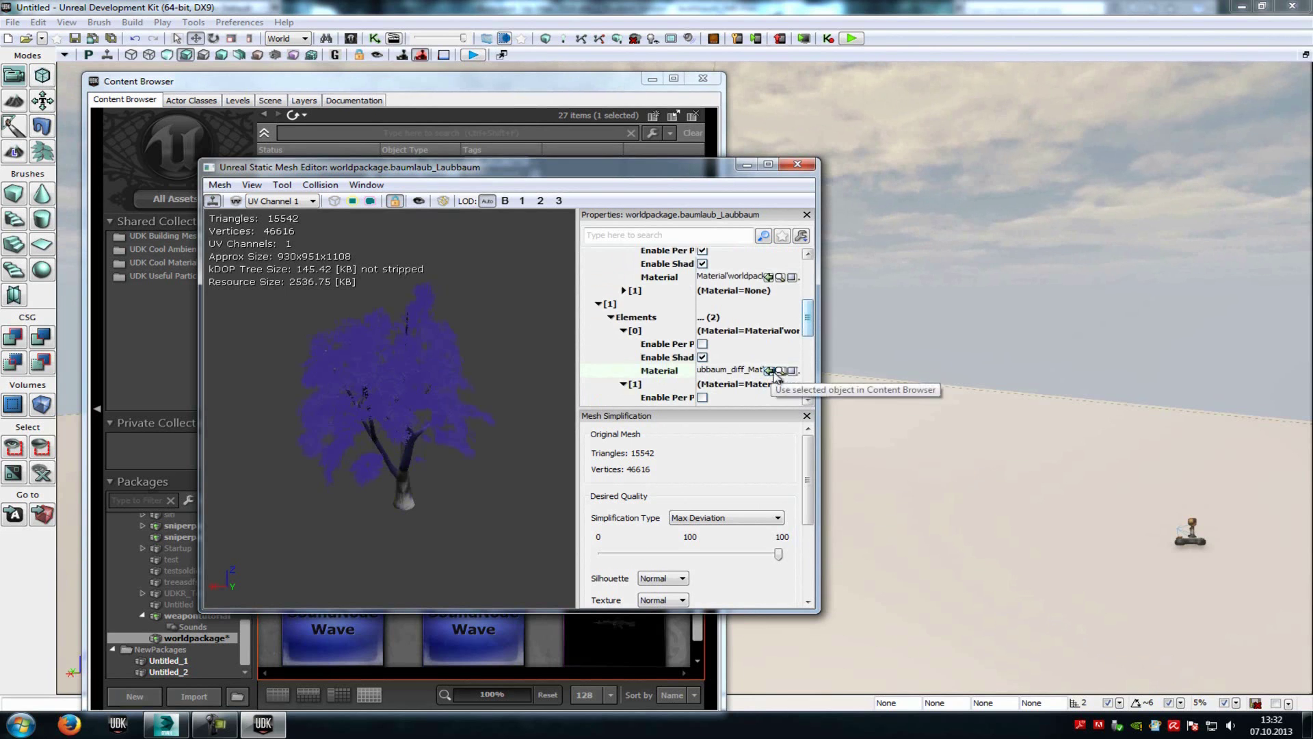
Step: Assign the laubbaum material to element [0] of LOD [2] and LOD [3]
scroll(659, 335, "down", 1)
scroll(658, 334, "down", 1)
left_click(598, 384)
scroll(599, 387, "down", 3)
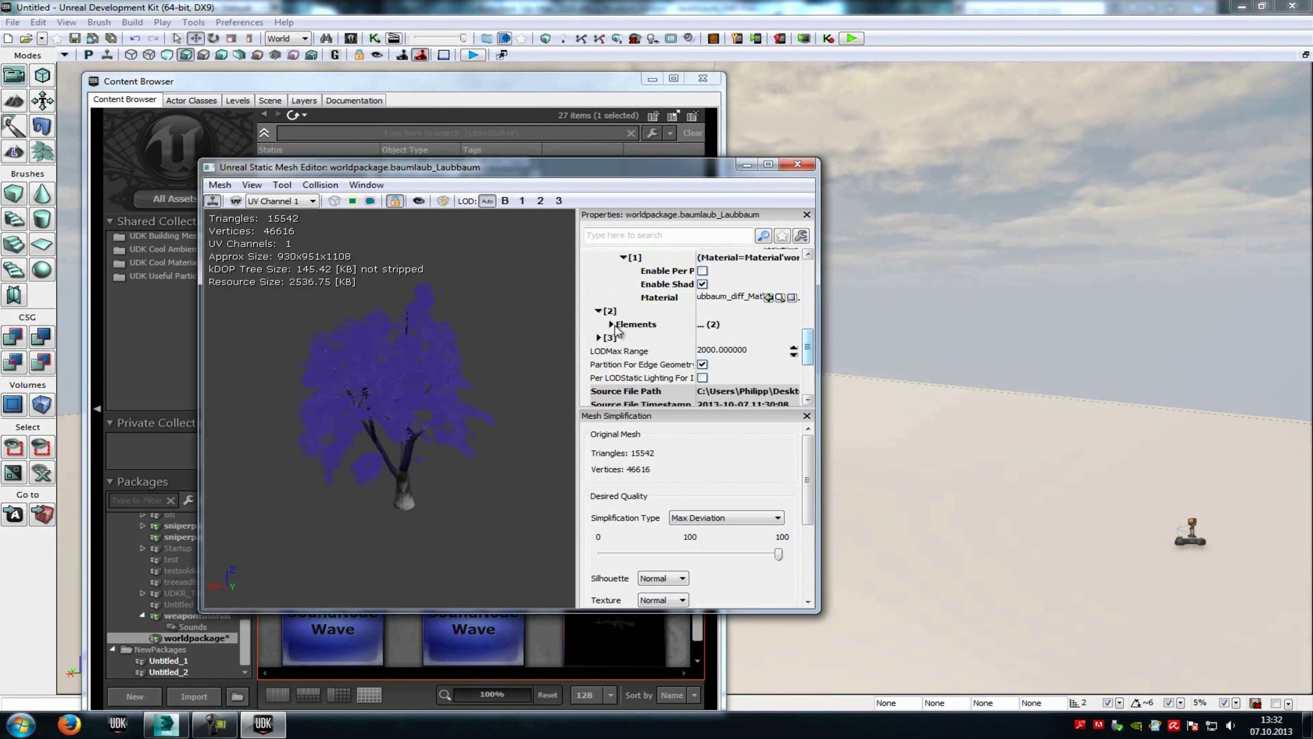
left_click(612, 325)
left_click(624, 337)
left_click(768, 378)
scroll(639, 369, "down", 2)
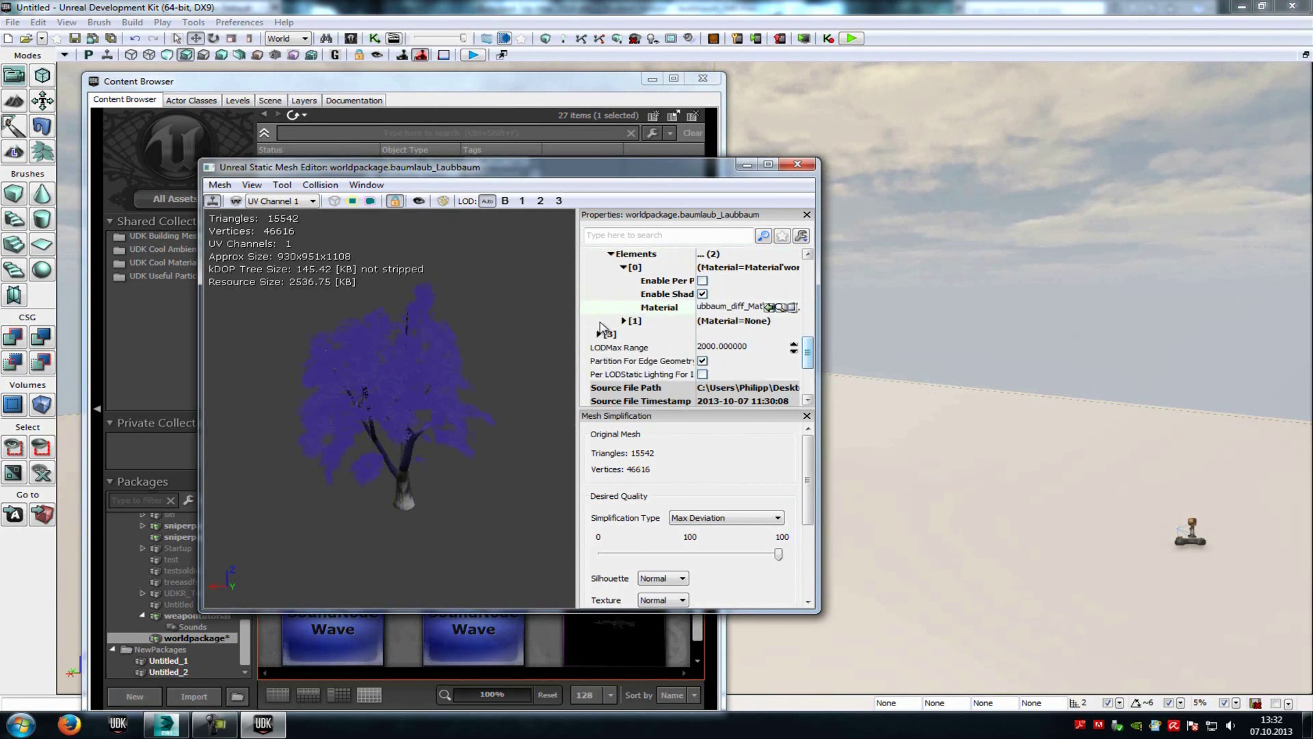
left_click(599, 333)
left_click(621, 361)
scroll(687, 375, "down", 1)
left_click(768, 358)
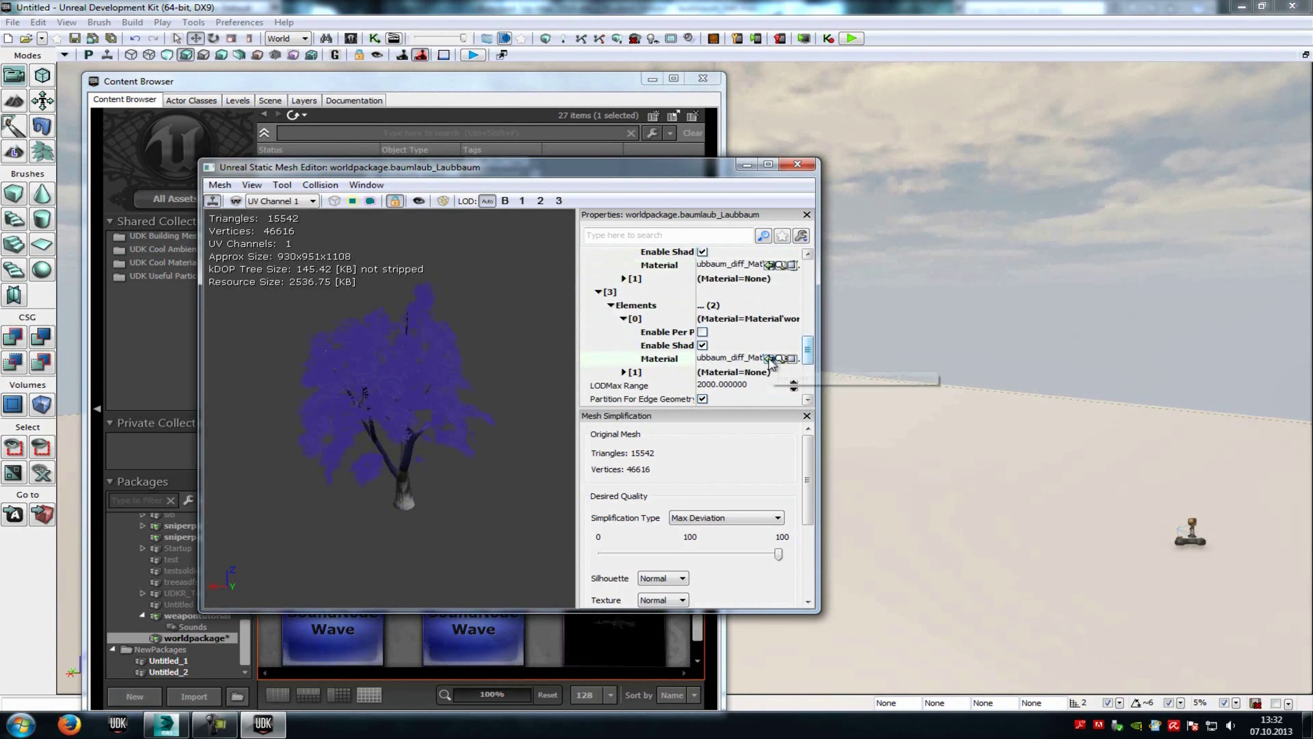
left_click_drag(811, 354, 750, 236)
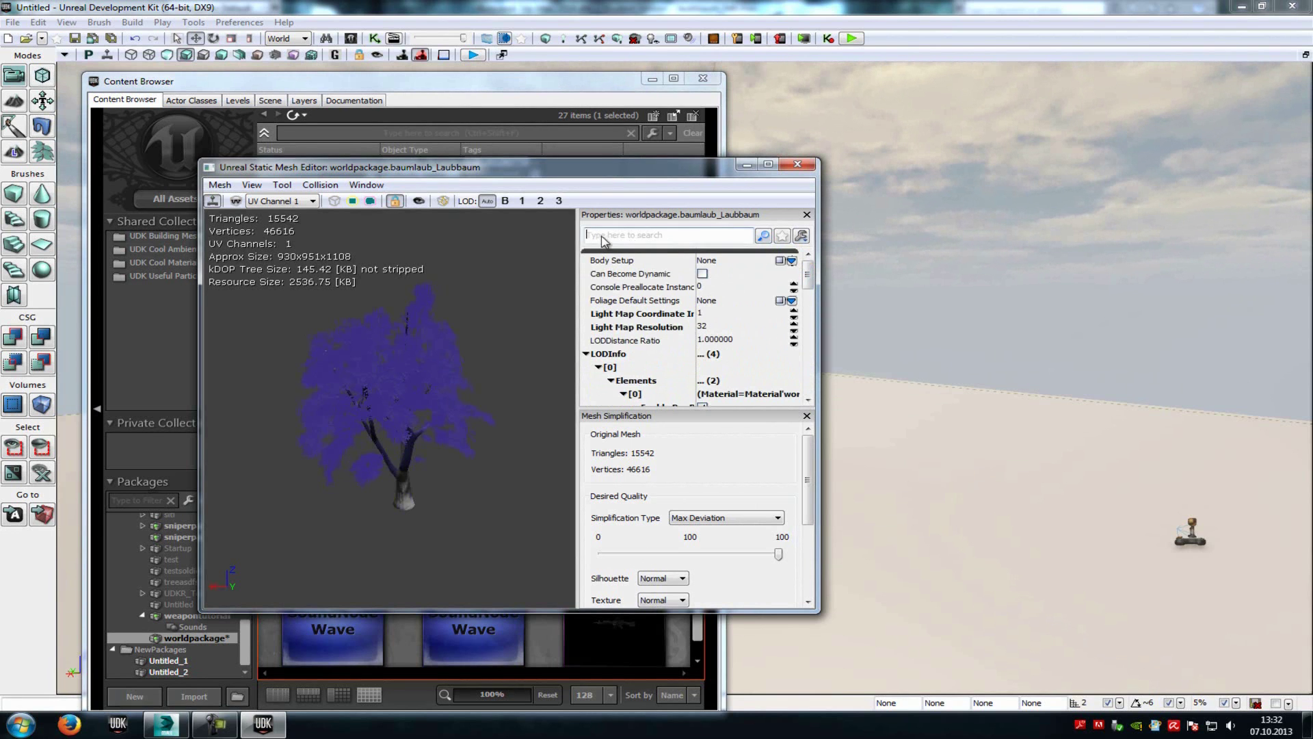
Step: Filter the mesh properties by 'lod', set LODDistance Ratio to 5, and close the Static Mesh Editor
left_click(626, 236)
type("lod")
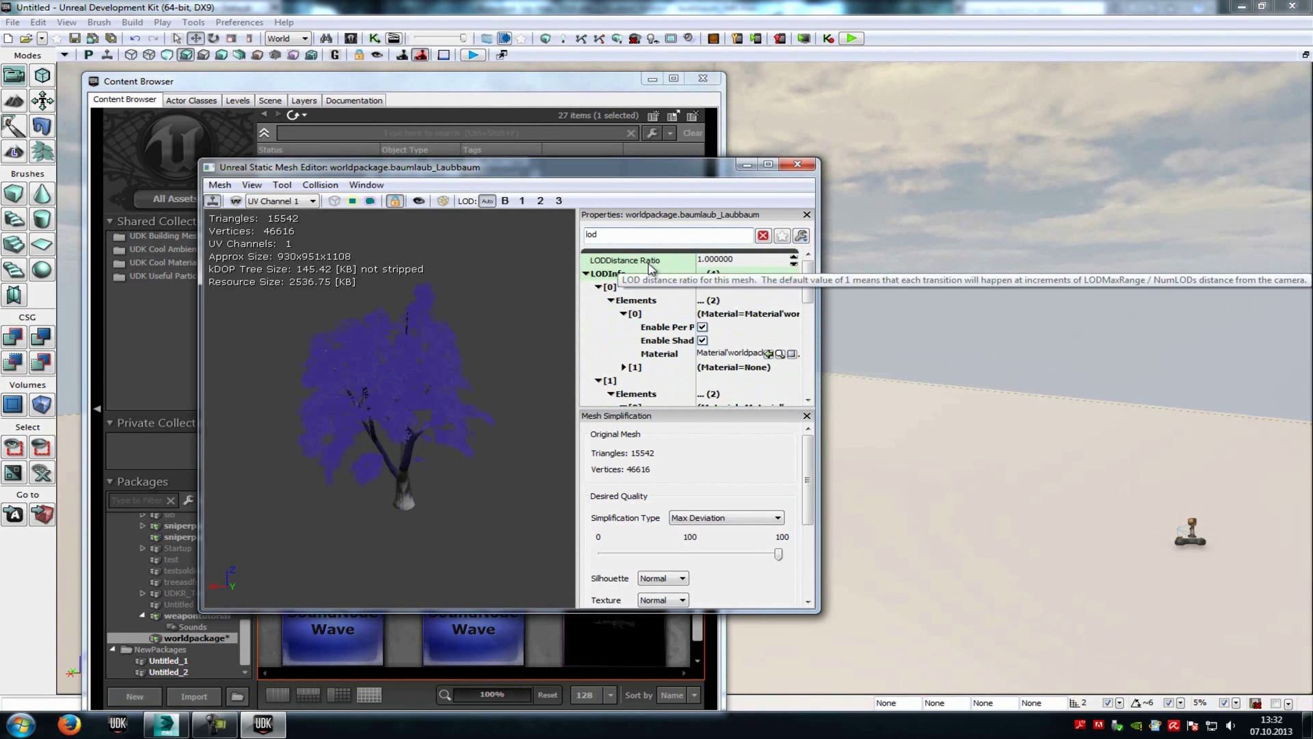
left_click(752, 261)
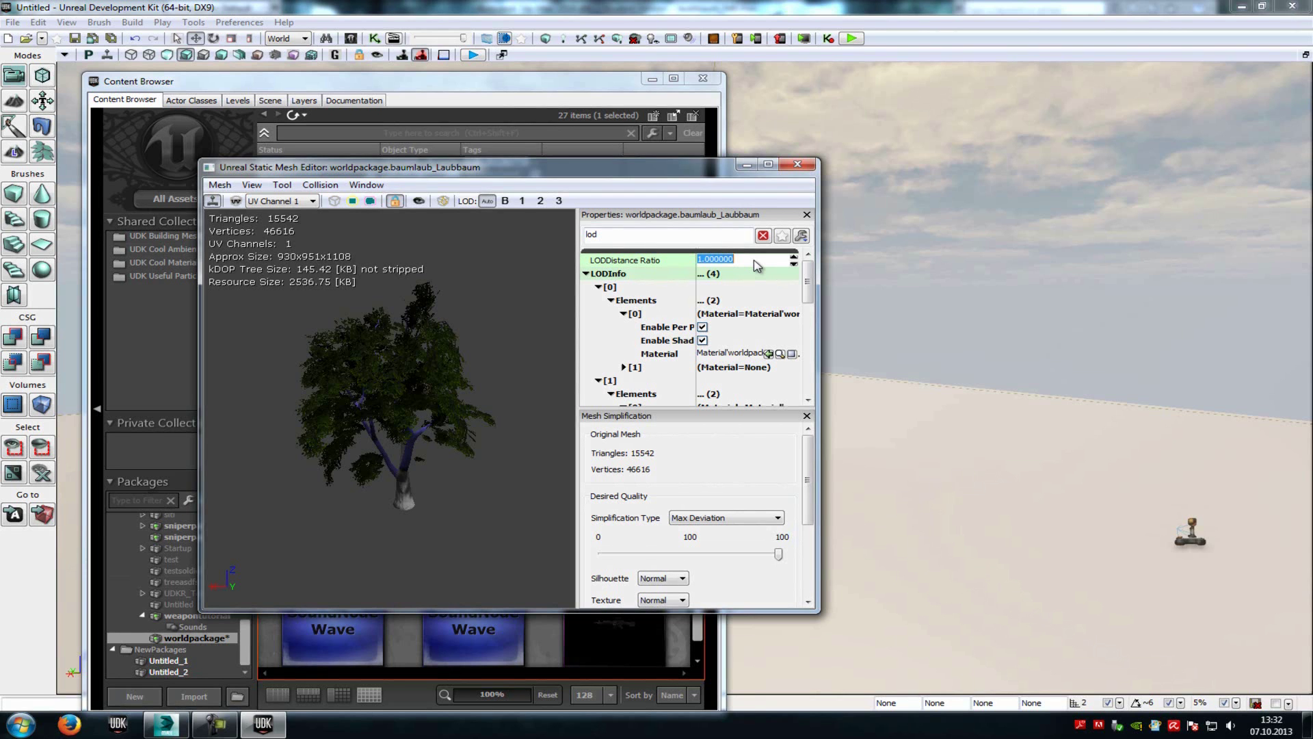
type("5")
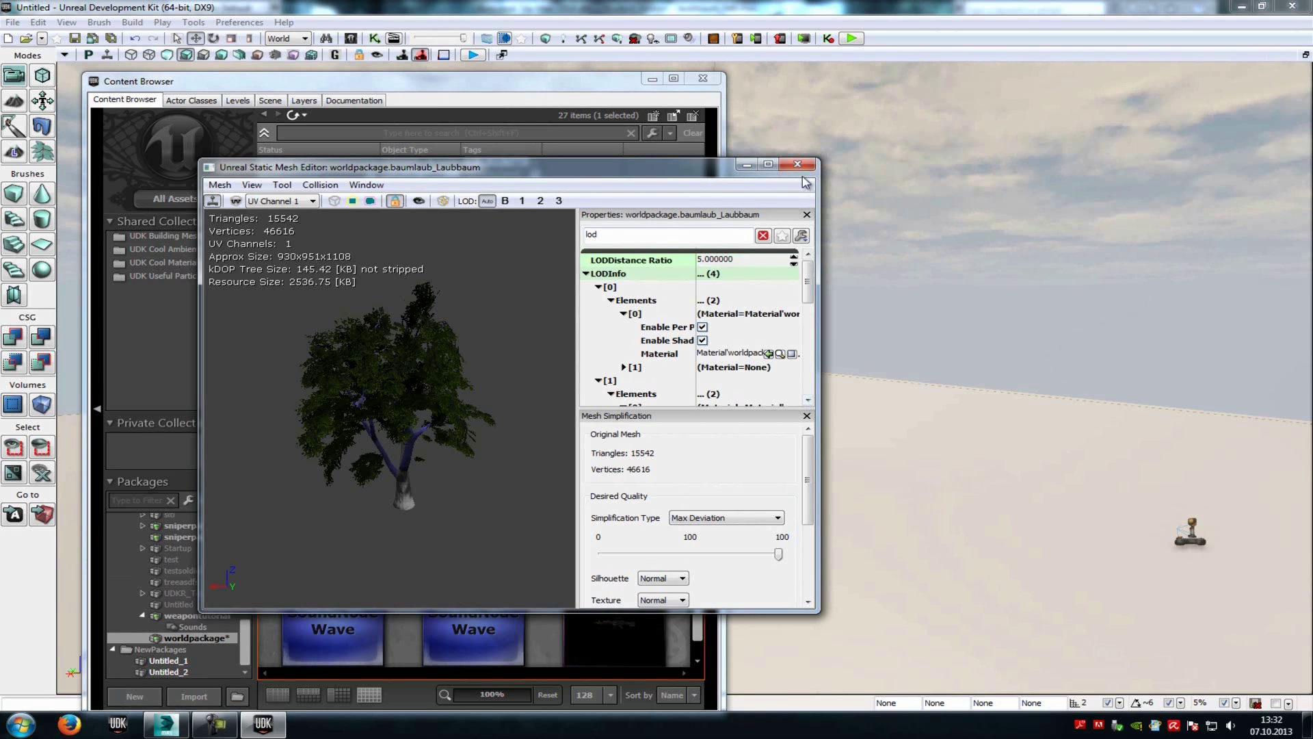
left_click(798, 165)
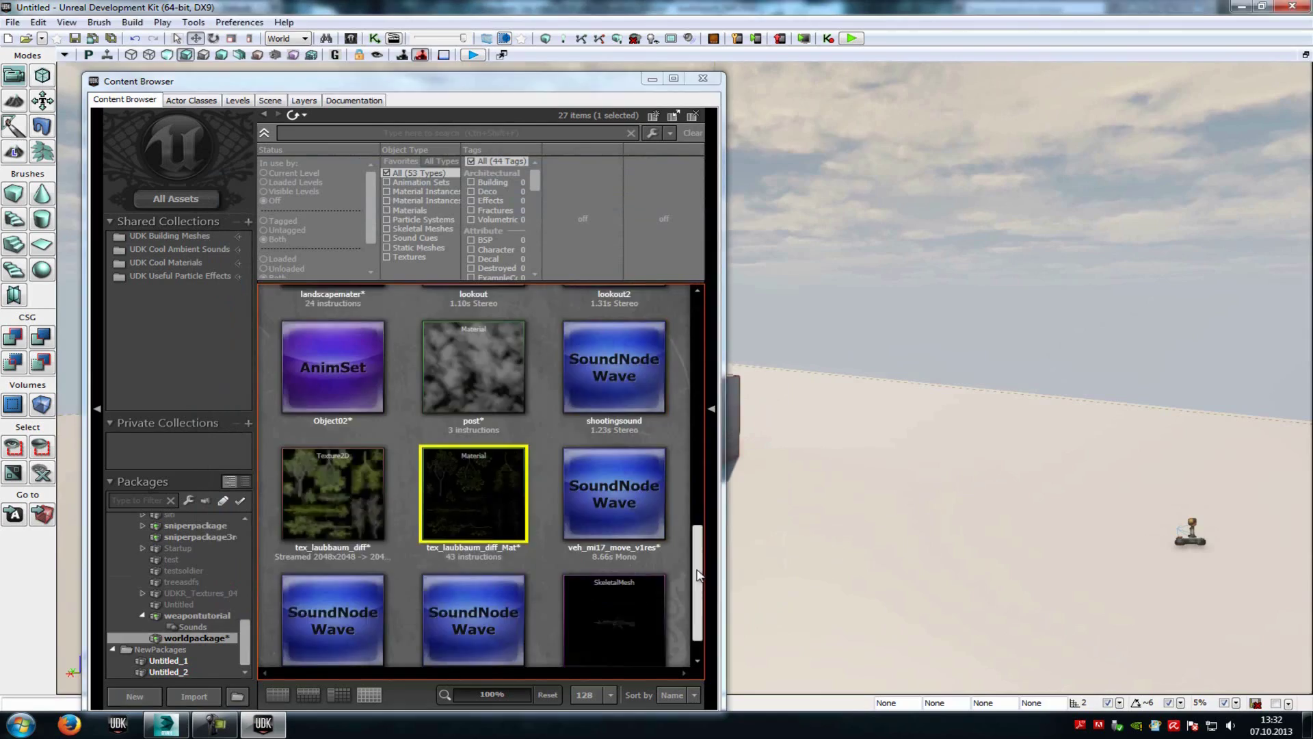
Step: Drop baumlaub_Laubbaum into the level beside the box and close the Content Browser
scroll(614, 369, "up", 5)
left_click_drag(614, 369, 961, 571)
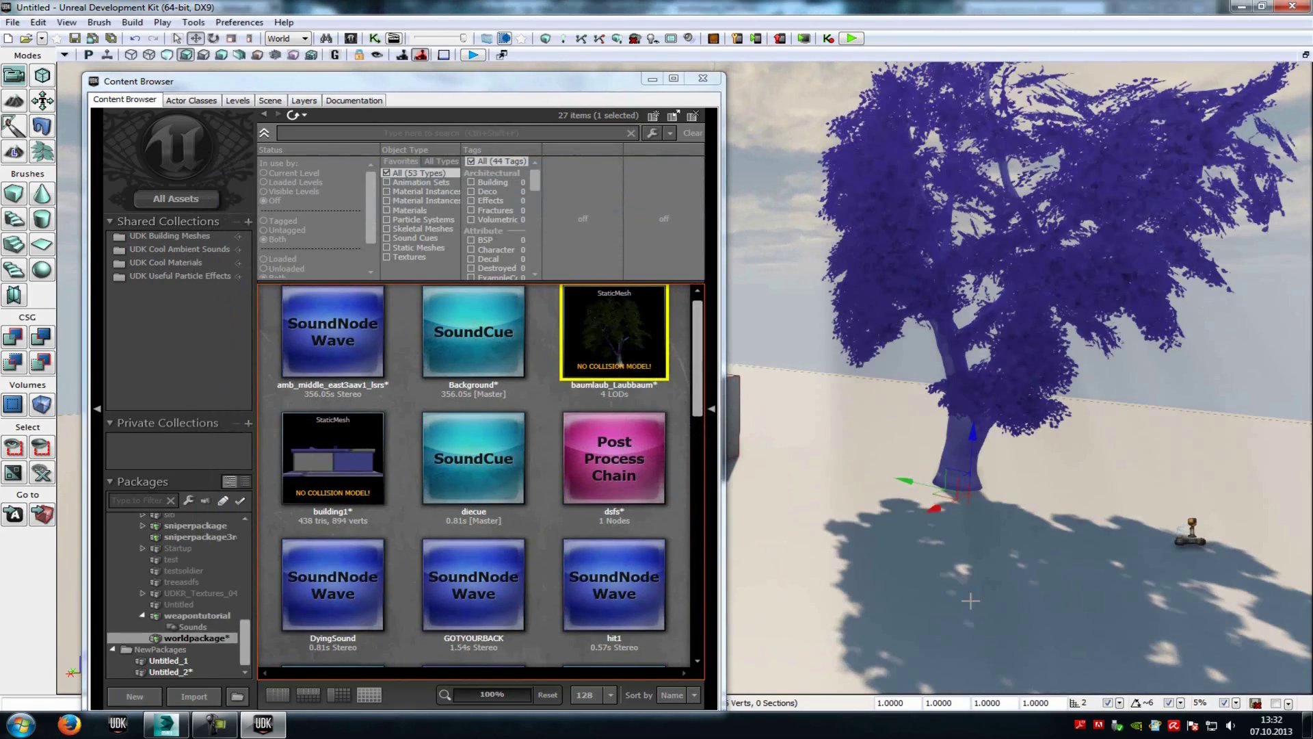
left_click(702, 78)
mouse_move(941, 283)
left_mouse_down()
mouse_move(937, 307)
mouse_move(971, 308)
mouse_move(940, 282)
mouse_move(940, 257)
mouse_move(940, 280)
left_mouse_up()
scroll(940, 281, "down", 15)
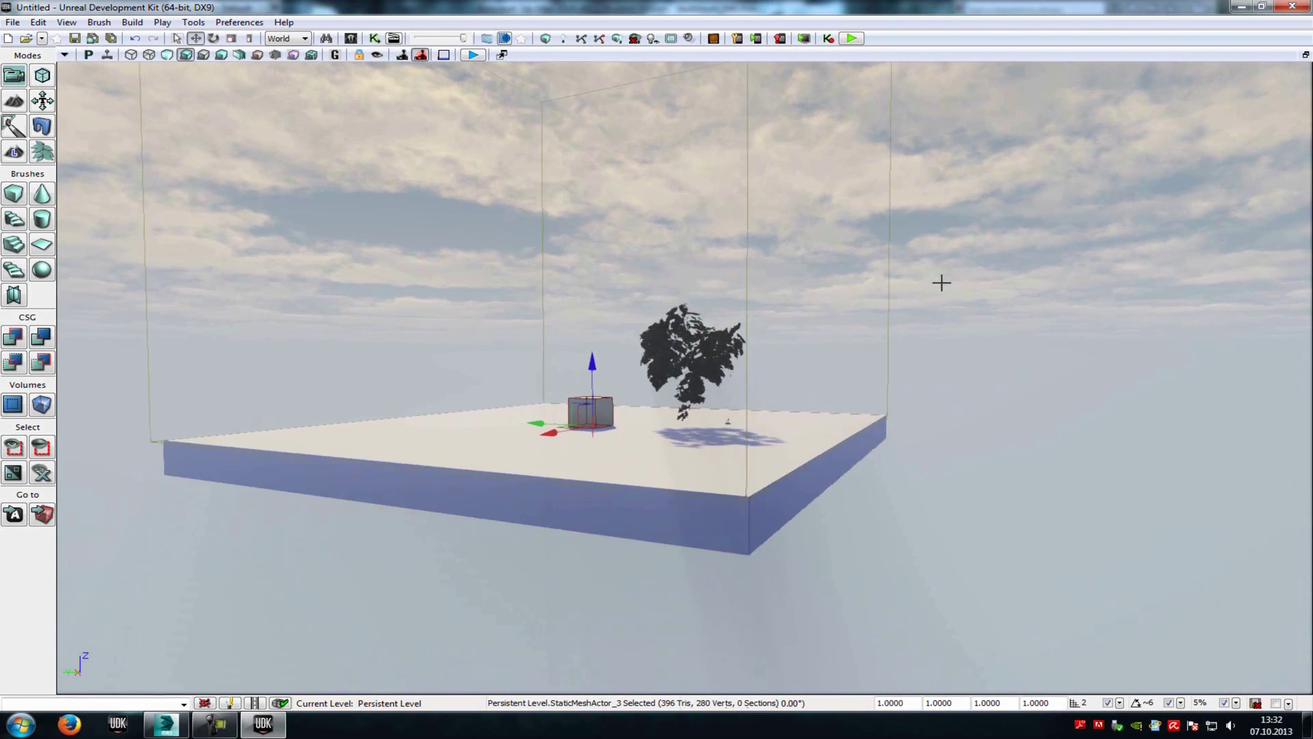
scroll(941, 282, "down", 10)
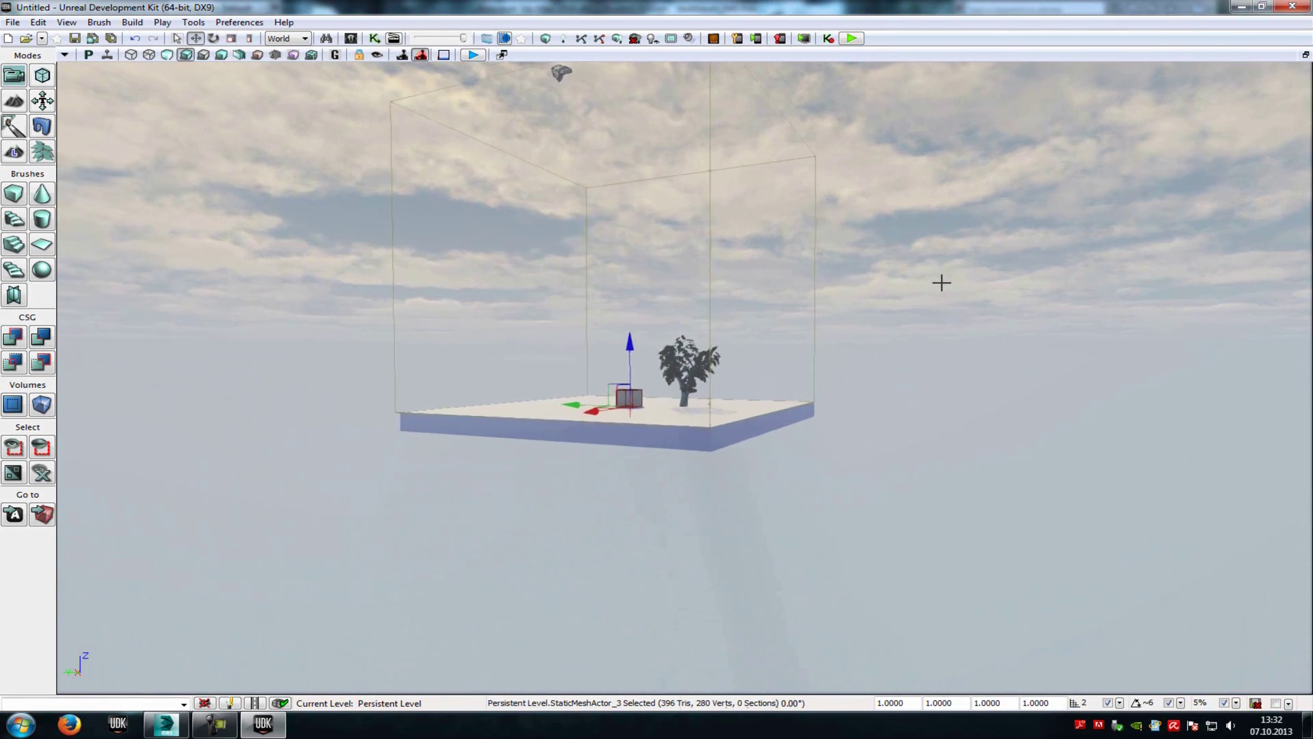
scroll(941, 282, "down", 8)
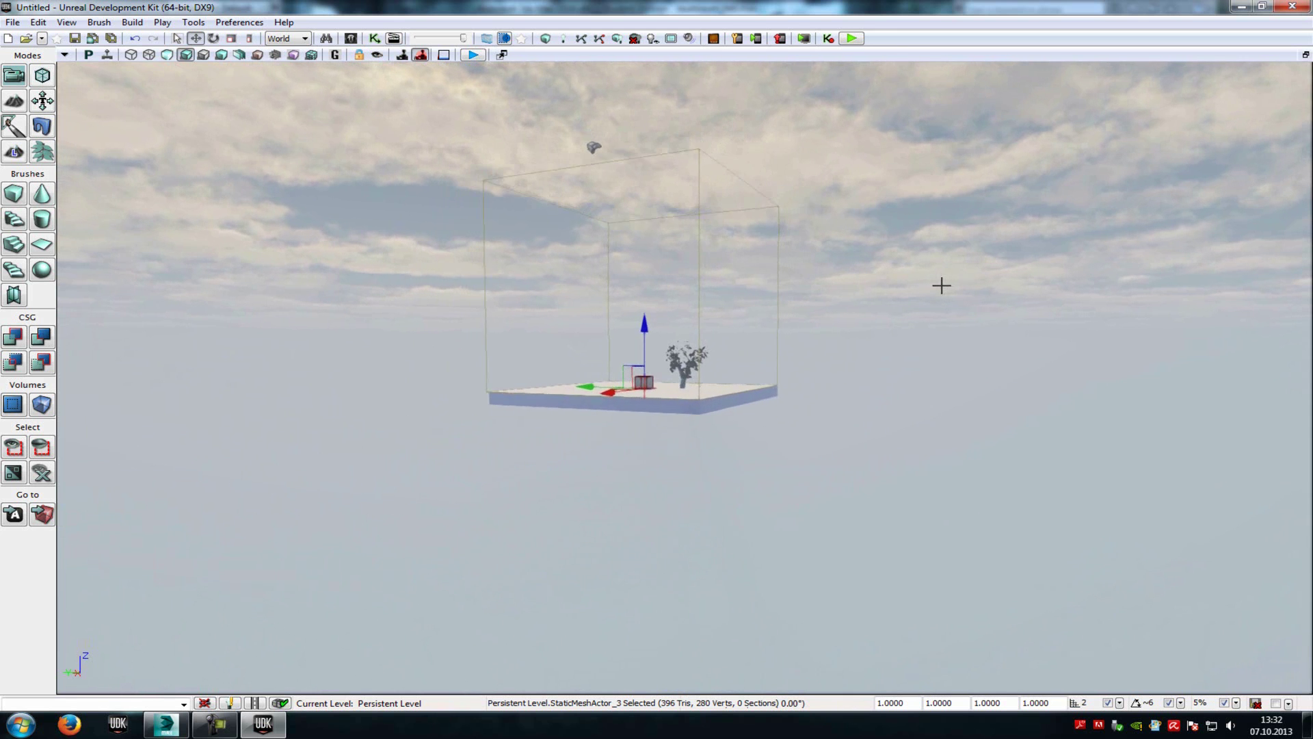
Step: Fly the camera in to inspect the placed tree next to the InterpActor_3 box
left_click_drag(941, 285, 844, 329)
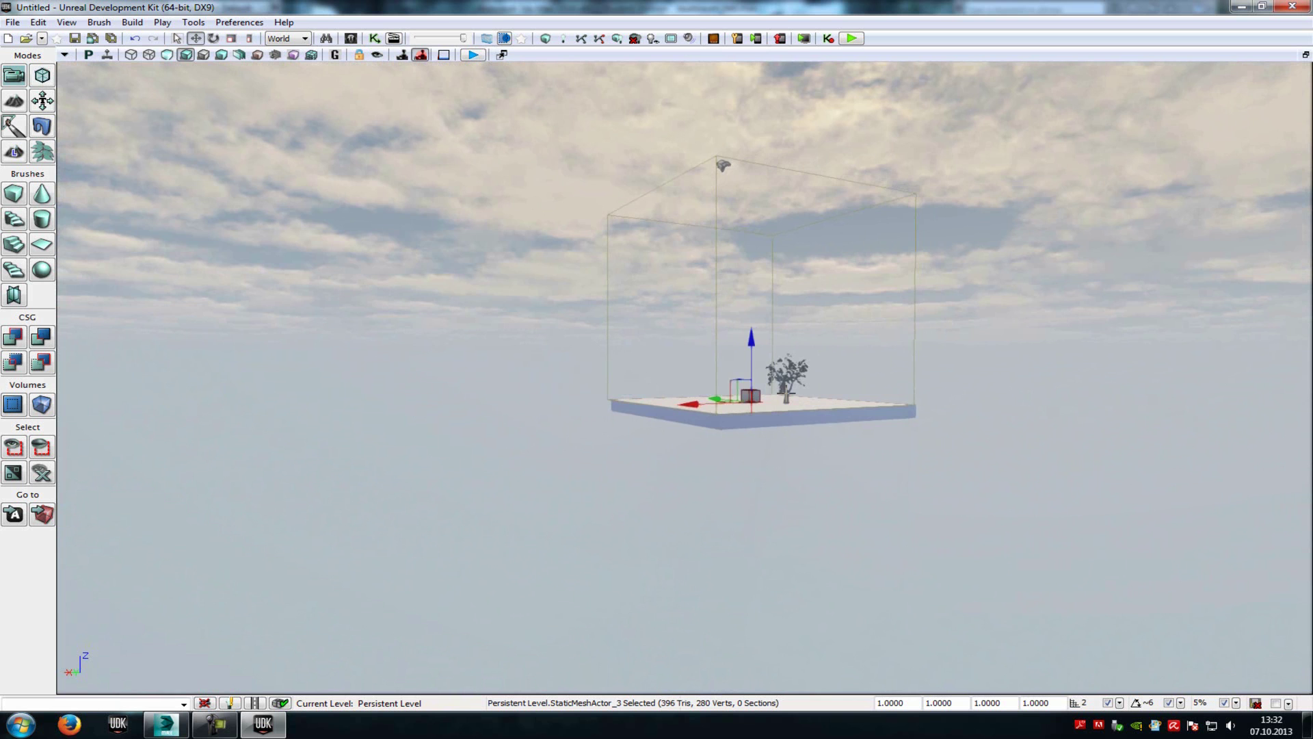
left_click(820, 398)
left_click(786, 374)
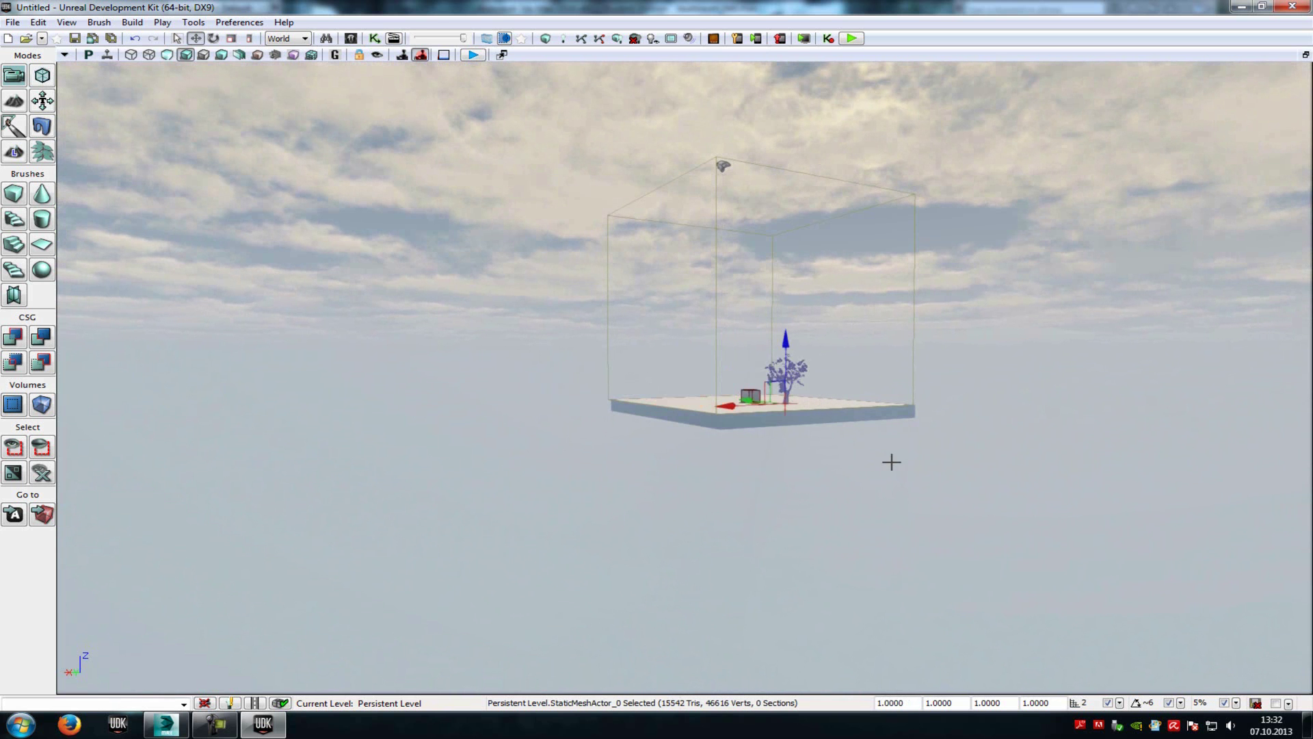
key("ctrl+z")
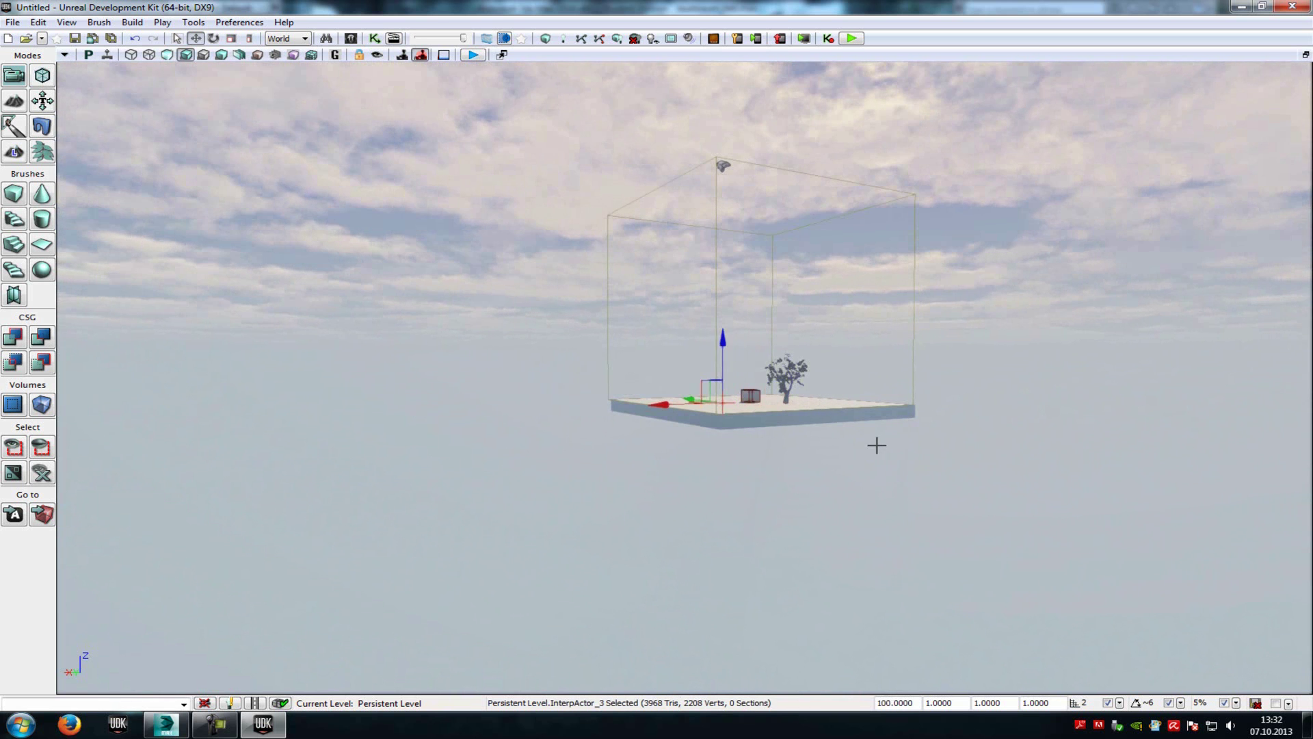
left_click_drag(877, 445, 903, 444)
scroll(903, 443, "up", 6)
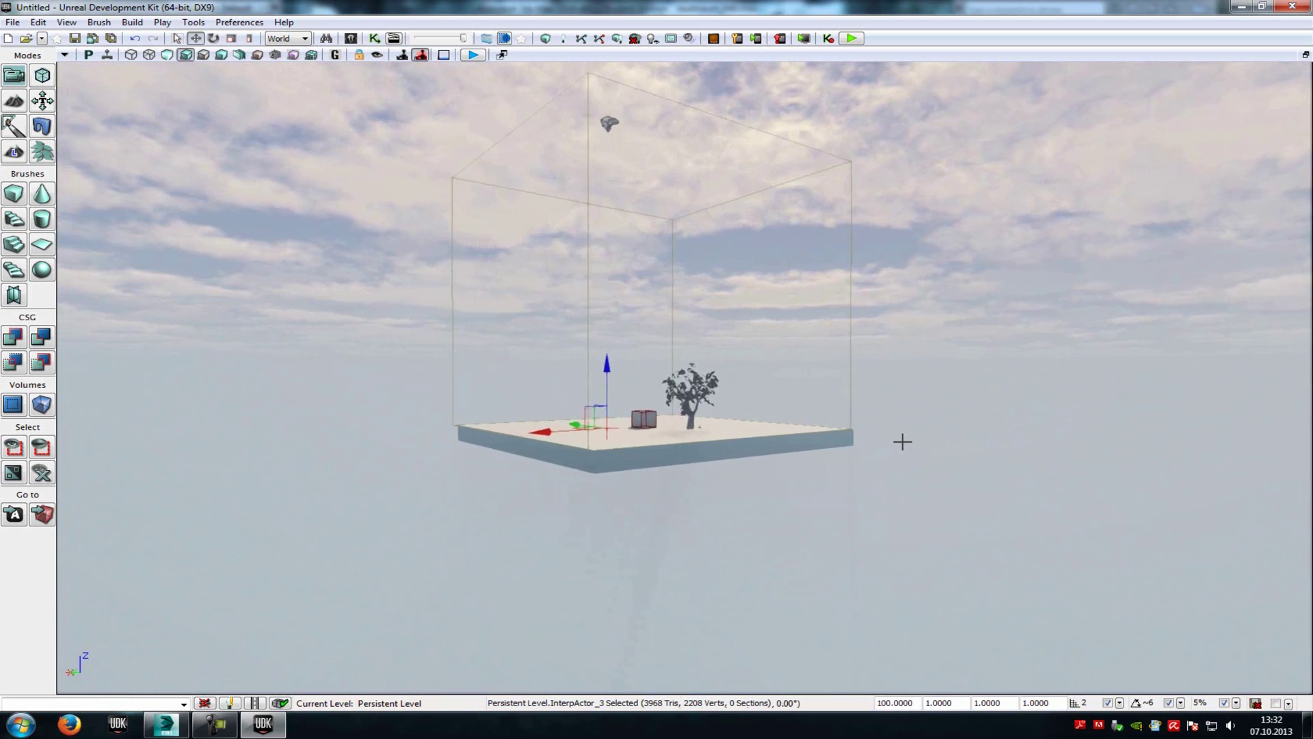
scroll(903, 441, "up", 8)
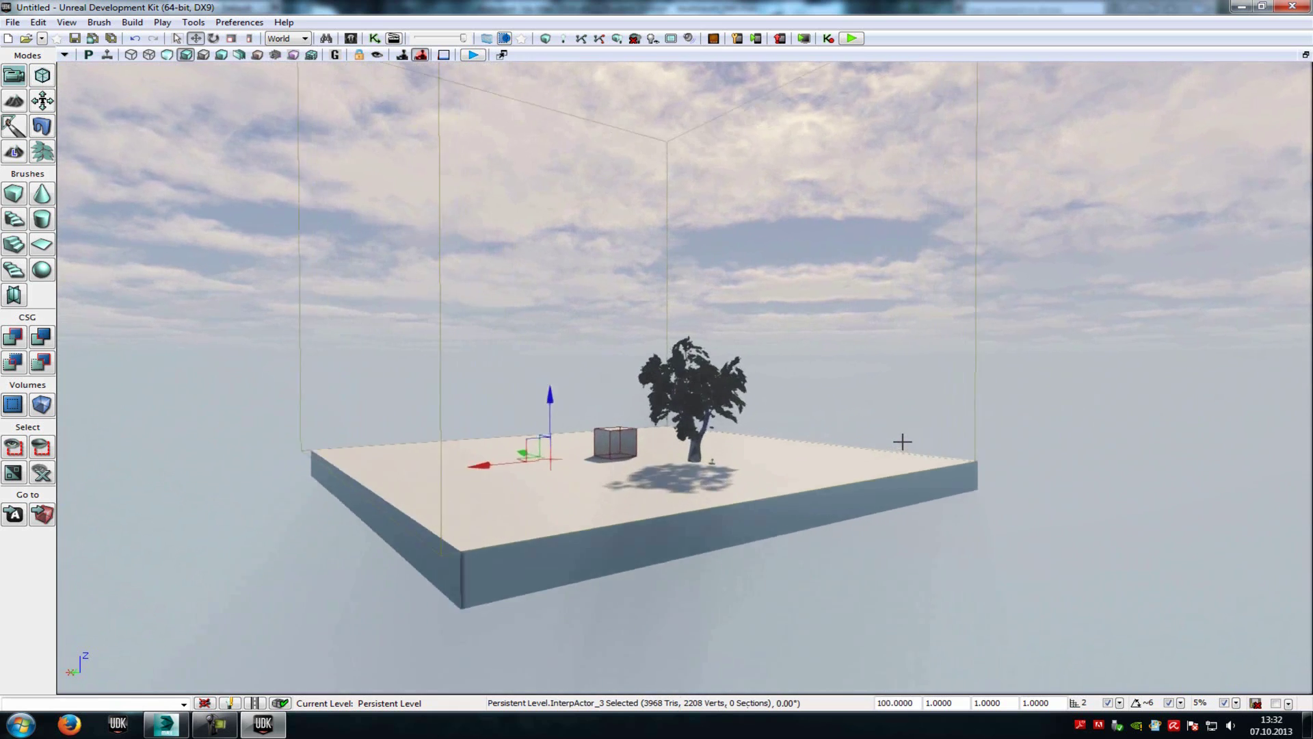
scroll(902, 441, "up", 10)
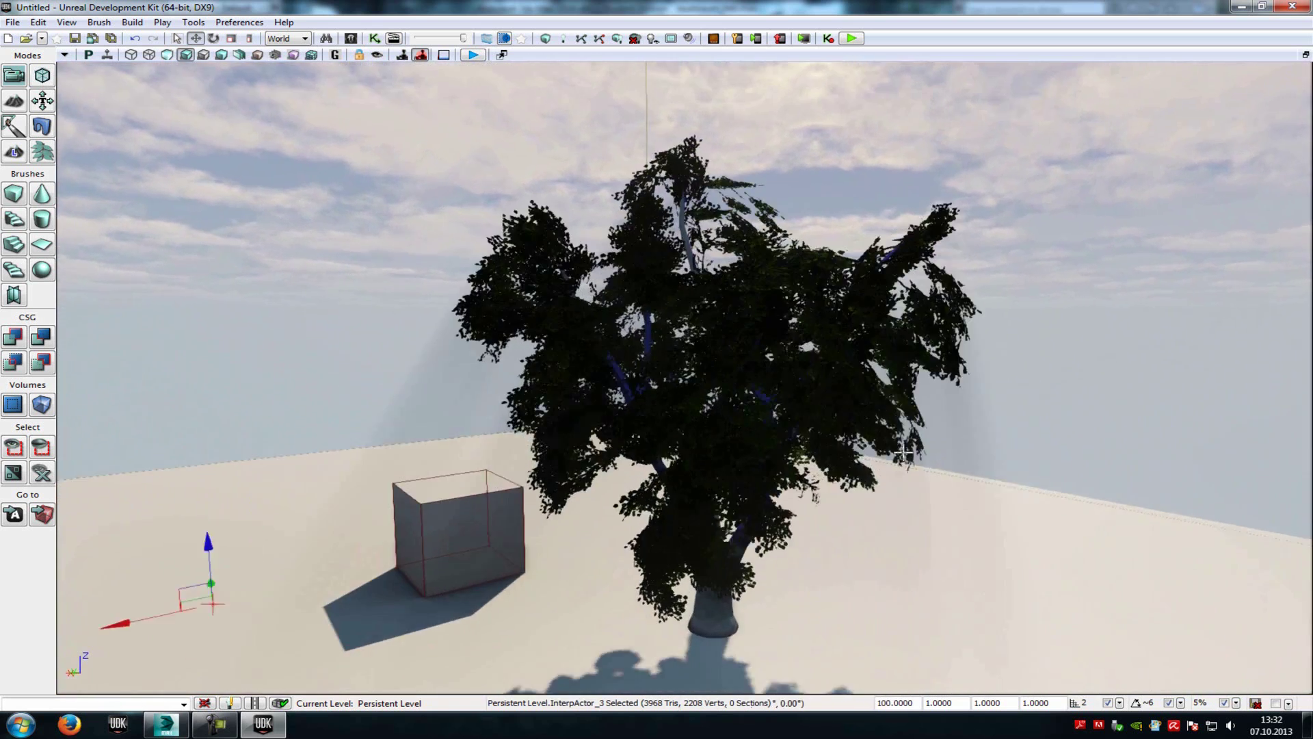
scroll(904, 453, "down", 8)
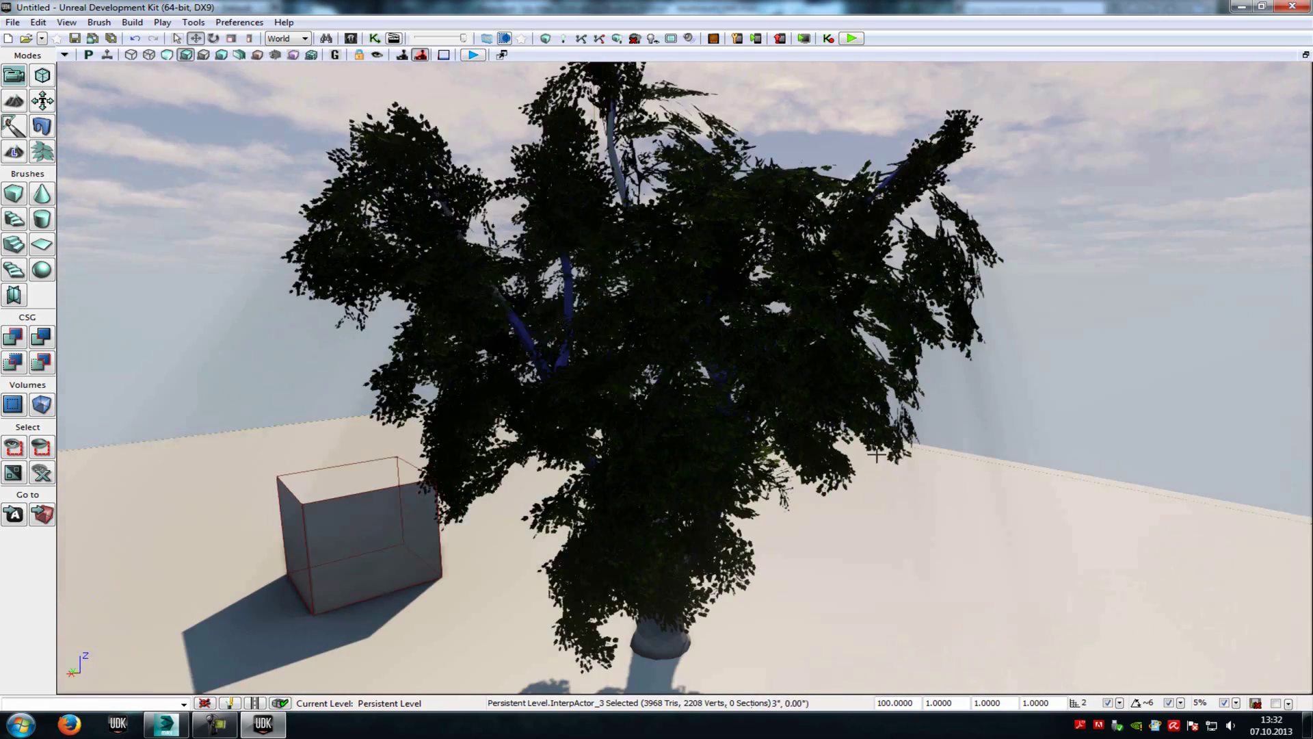